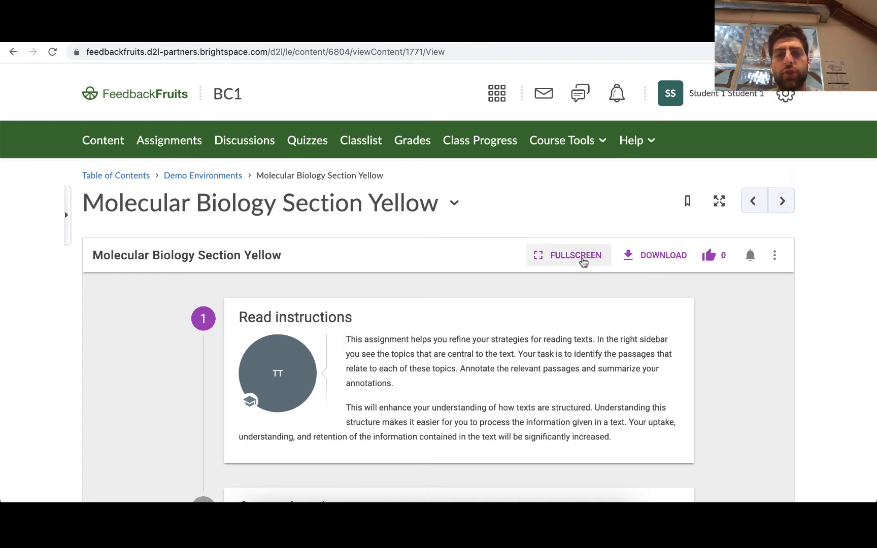
# Step: Show the Molecular Biology assignment full screen and scroll past its instructions and three topics
pyautogui.click(583, 258)
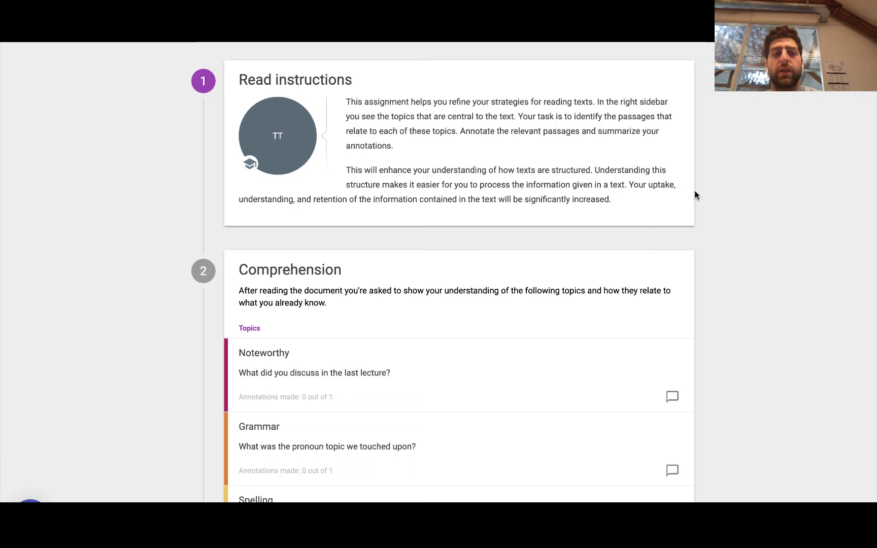
pyautogui.scroll(-2, 738, 362)
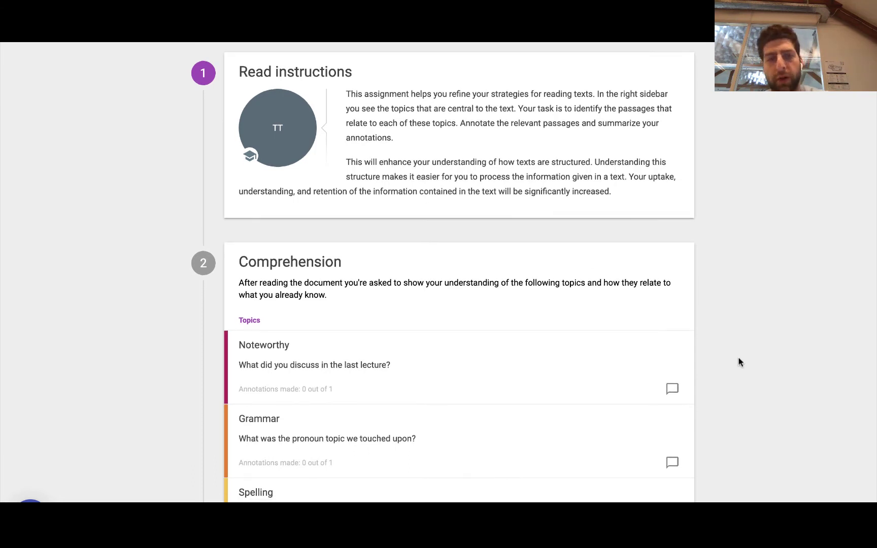
pyautogui.scroll(-1, 739, 361)
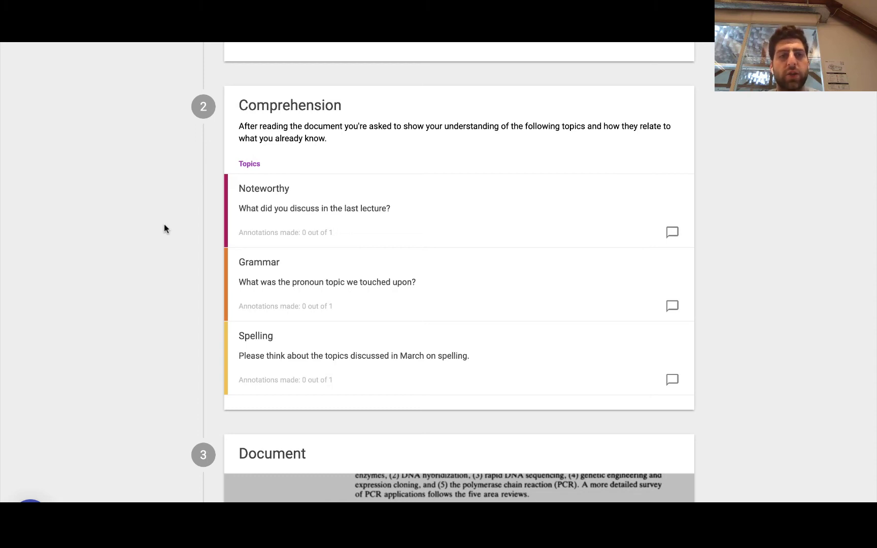
pyautogui.scroll(-7, 164, 225)
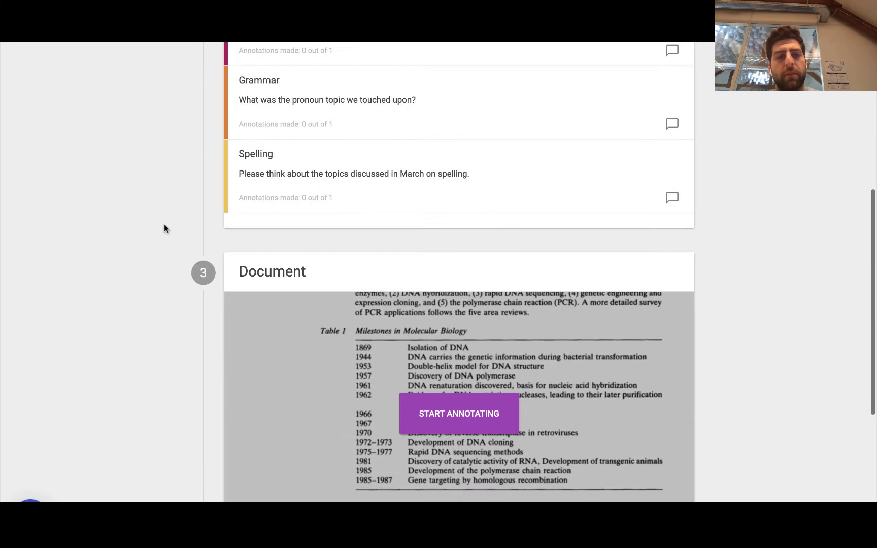
# Step: Start annotating and highlight the five-technology-areas passage, tagging it Noteworthy
pyautogui.click(470, 234)
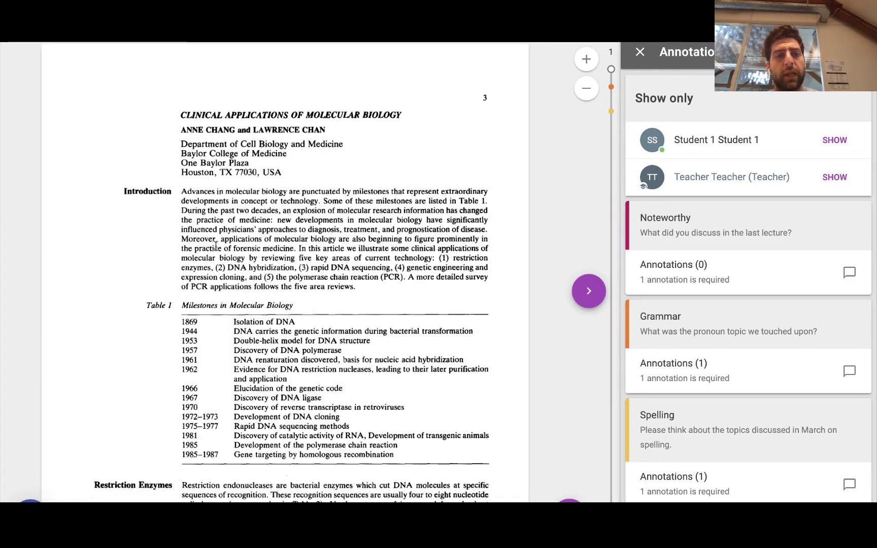
pyautogui.moveTo(181, 264)
pyautogui.mouseDown()
pyautogui.moveTo(343, 269)
pyautogui.moveTo(361, 288)
pyautogui.moveTo(352, 284)
pyautogui.mouseUp()
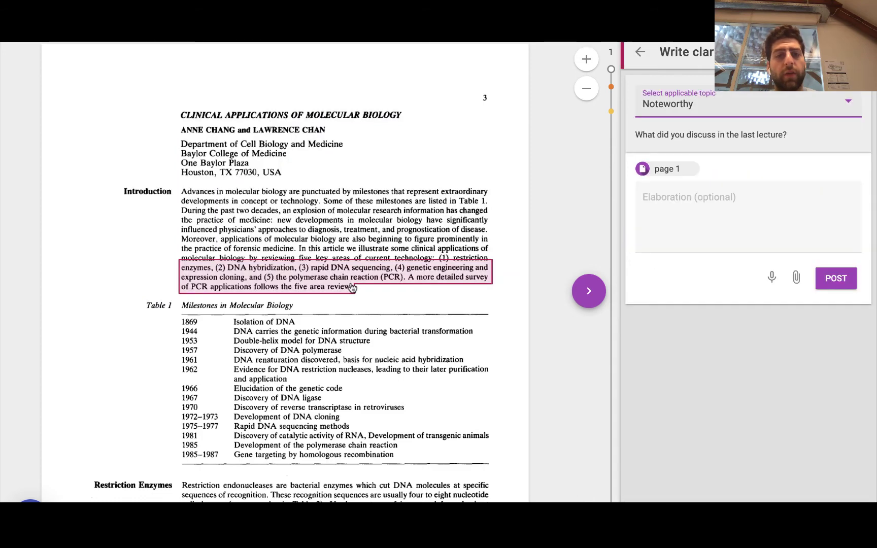
pyautogui.click(651, 113)
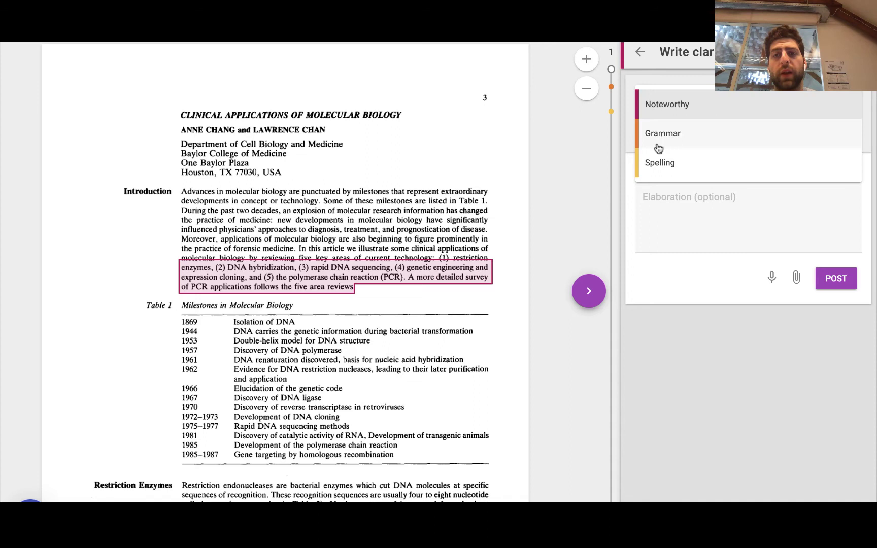
pyautogui.click(658, 148)
pyautogui.click(666, 110)
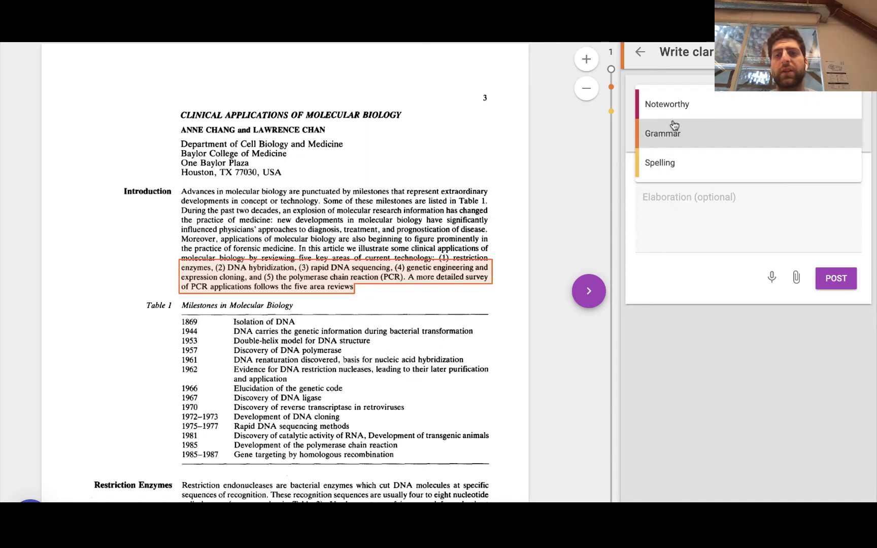
pyautogui.click(671, 104)
# Step: Post the elaboration 'DNA is very important and noteworthy last lecture we discussed ABC'
pyautogui.click(676, 196)
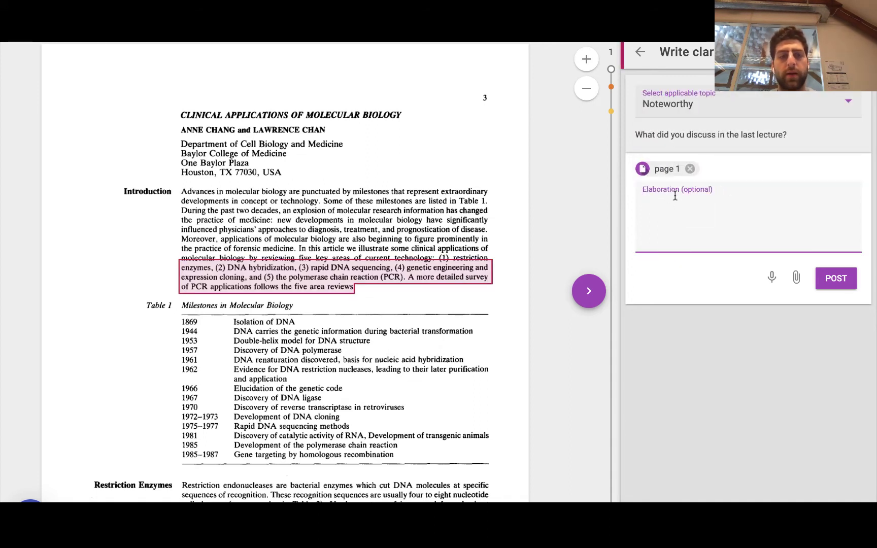
pyautogui.write('DNA is very ')
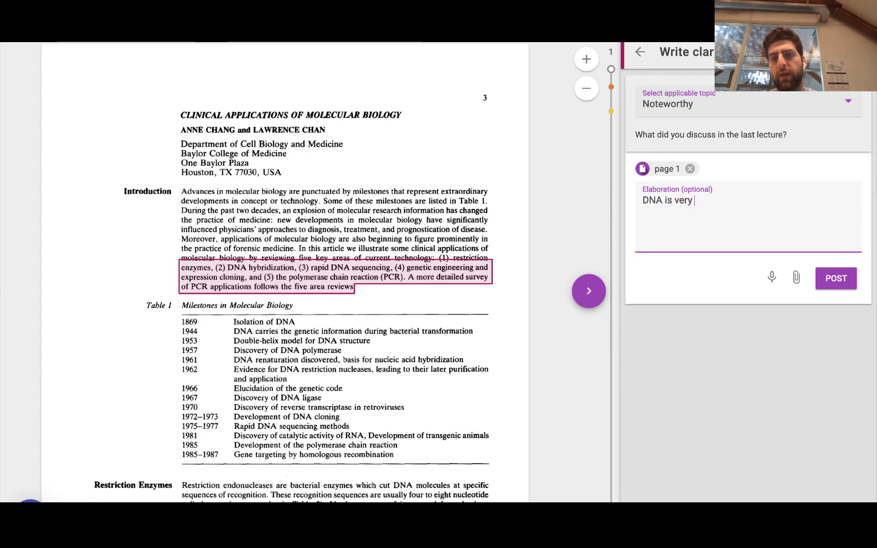
pyautogui.write('important and not')
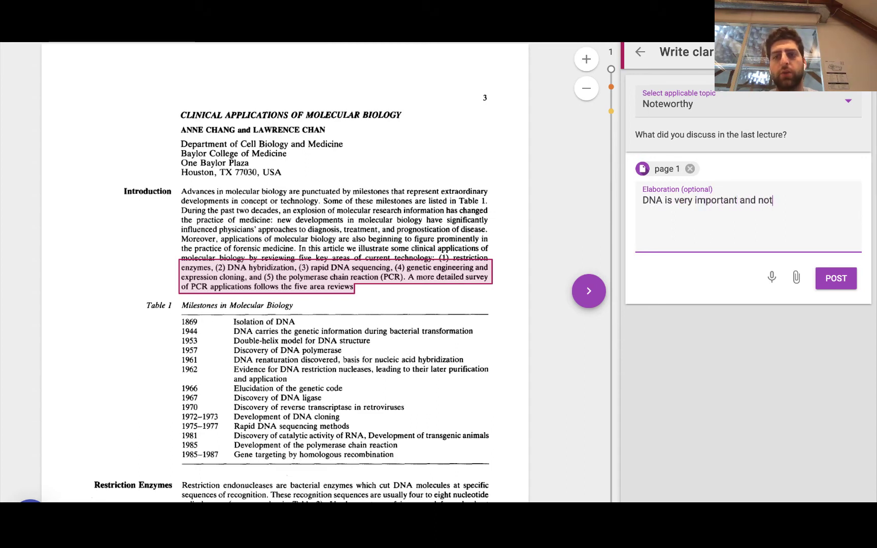
pyautogui.write('eworthy a')
pyautogui.press('BackSpace')
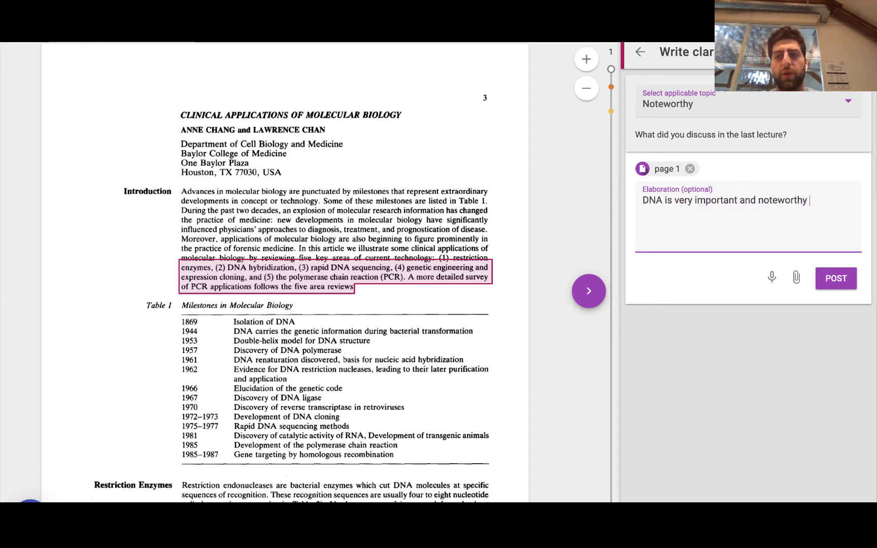
pyautogui.write('last lecture w')
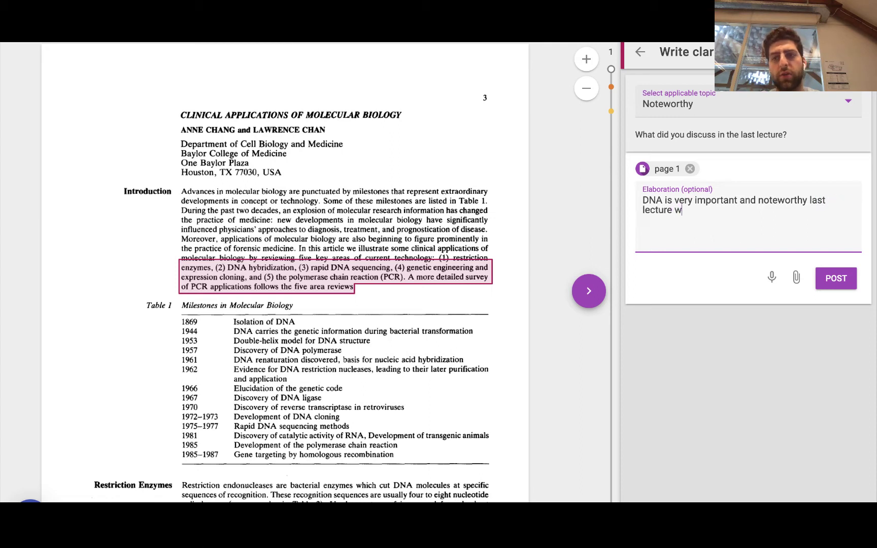
pyautogui.write('e discussed  ABC')
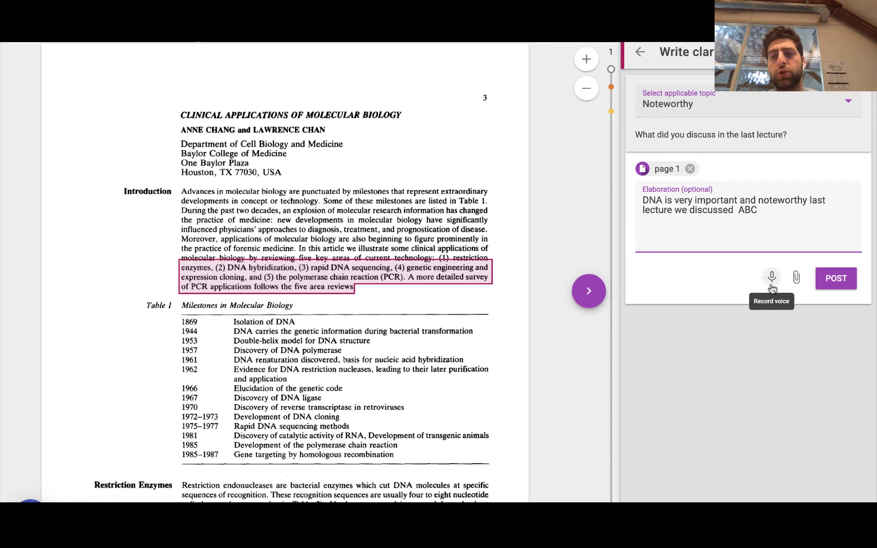
pyautogui.click(835, 279)
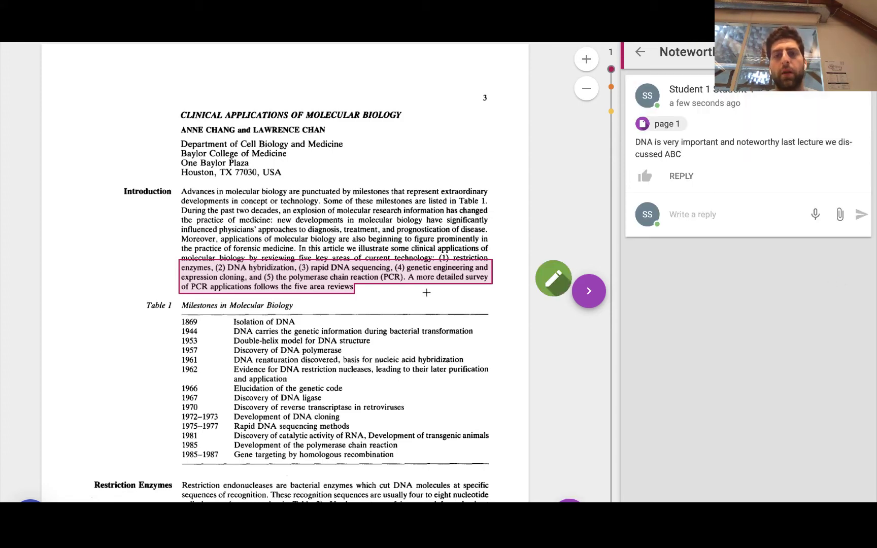
# Step: Open the teacher's Grammar annotation on the Southern blotting passage and like it
pyautogui.scroll(-4, 470, 320)
pyautogui.scroll(-1, 470, 320)
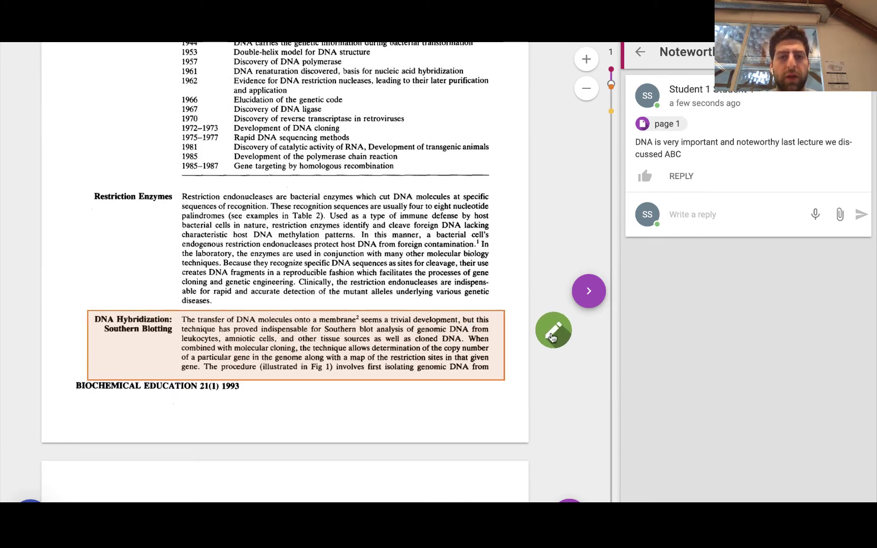
pyautogui.click(552, 335)
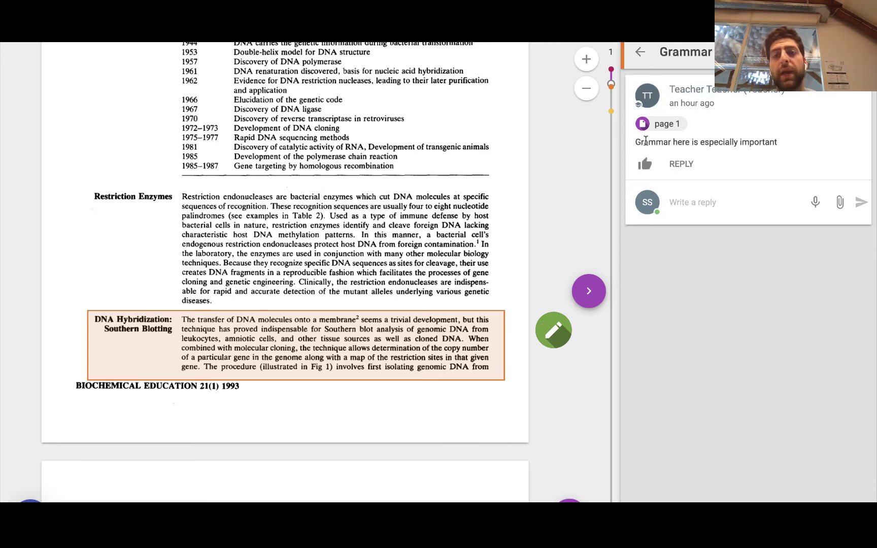
pyautogui.click(645, 163)
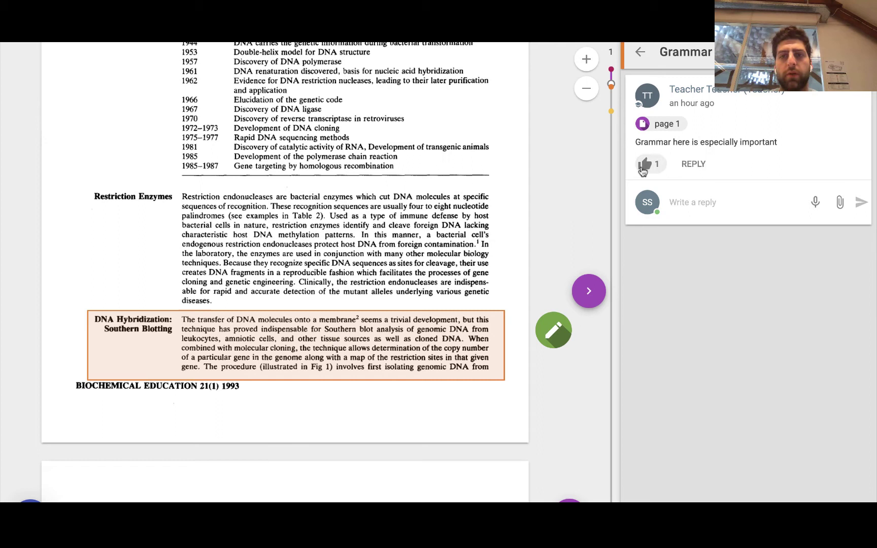
# Step: Reply 'XYZ' to the teacher's comment and return to the annotations overview
pyautogui.click(687, 173)
pyautogui.click(688, 174)
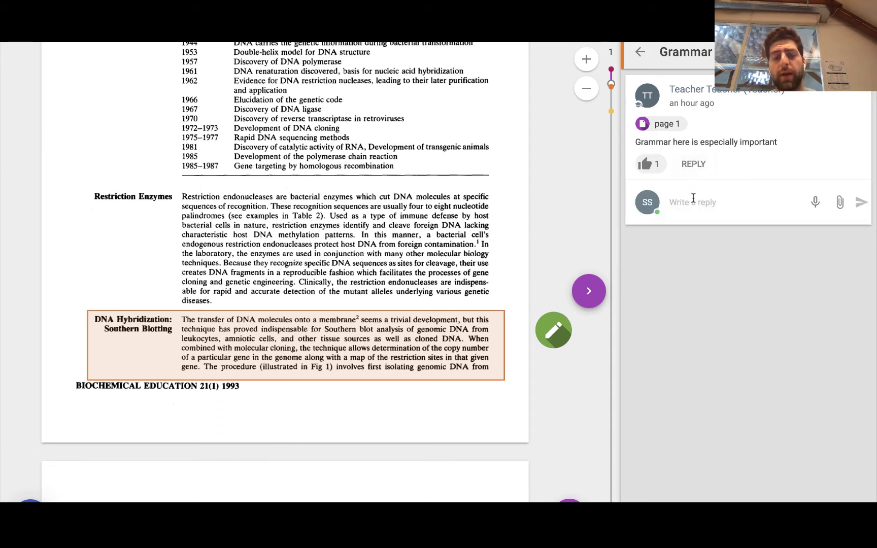
pyautogui.write('XYZ\\')
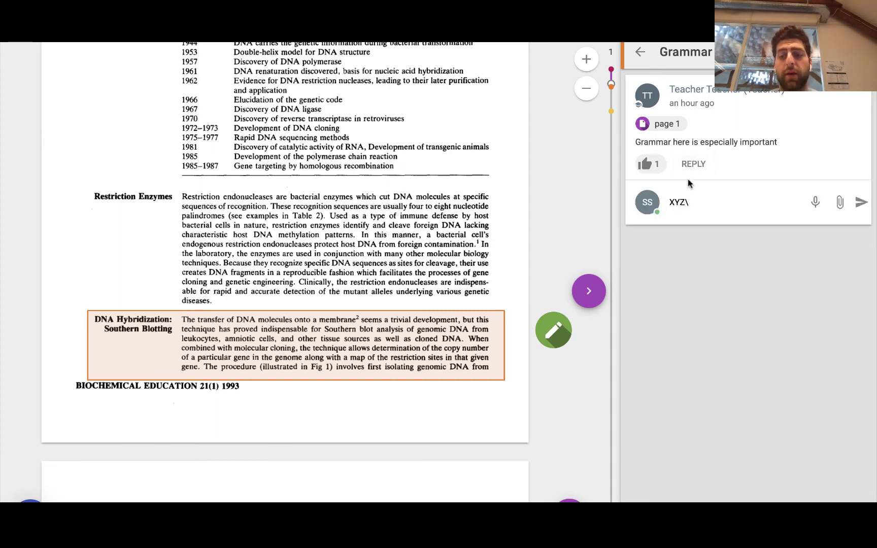
pyautogui.press('BackSpace')
pyautogui.press('Return')
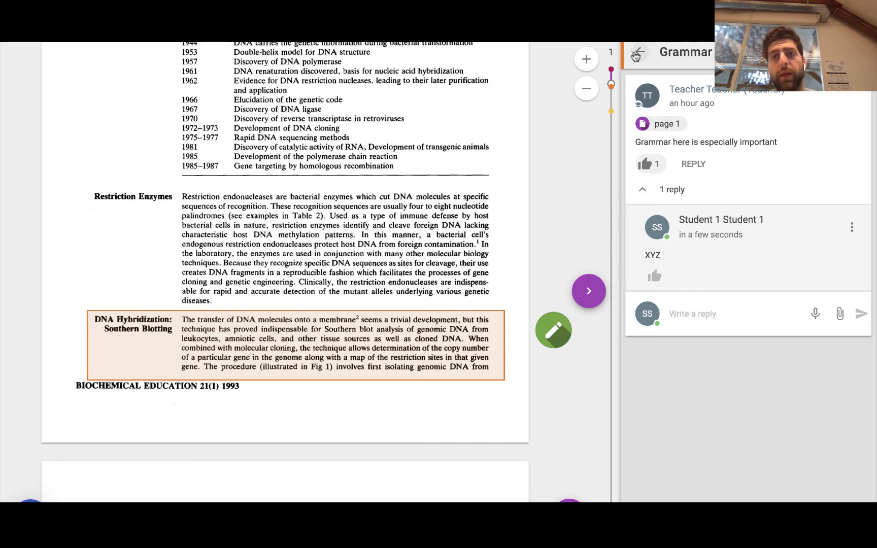
pyautogui.click(636, 54)
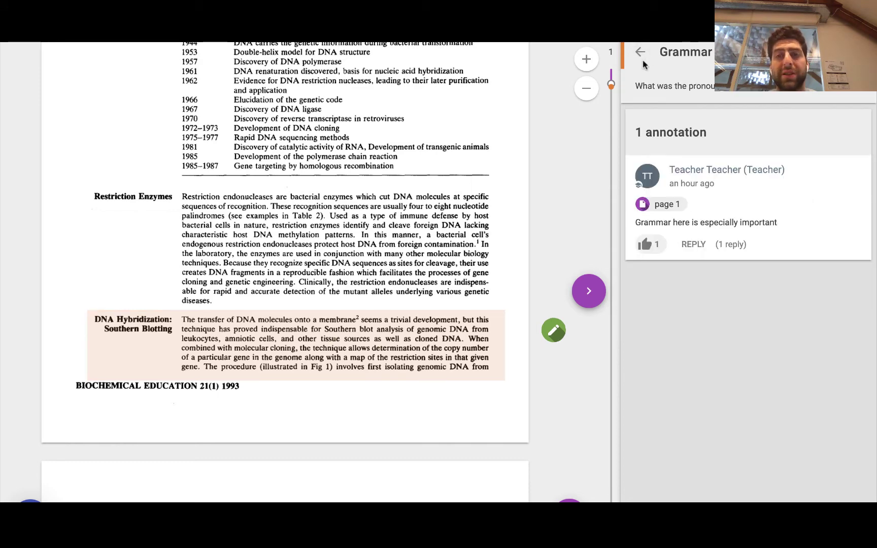
pyautogui.click(641, 52)
# Step: Highlight the Table 2 title on page 2 and tag it with the Spelling topic
pyautogui.scroll(-5, 431, 224)
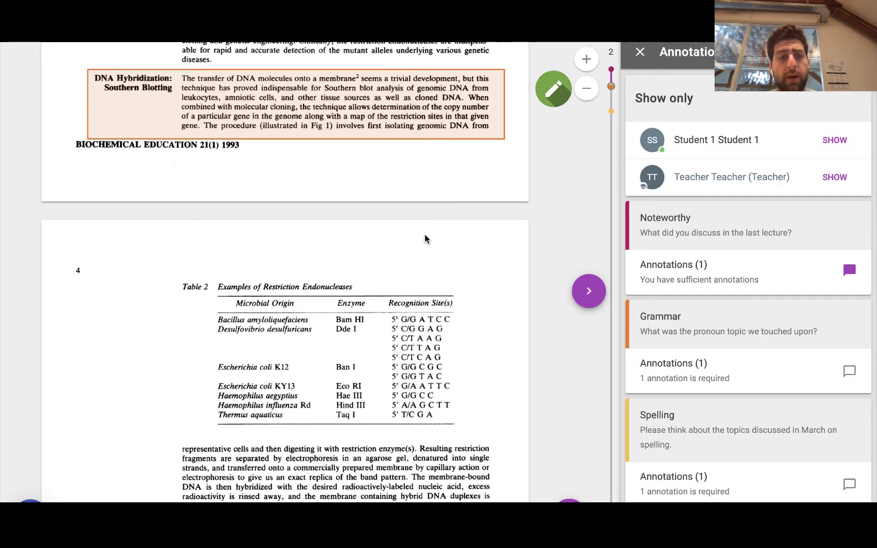
pyautogui.scroll(-1, 425, 239)
pyautogui.moveTo(215, 251); pyautogui.dragTo(353, 247)
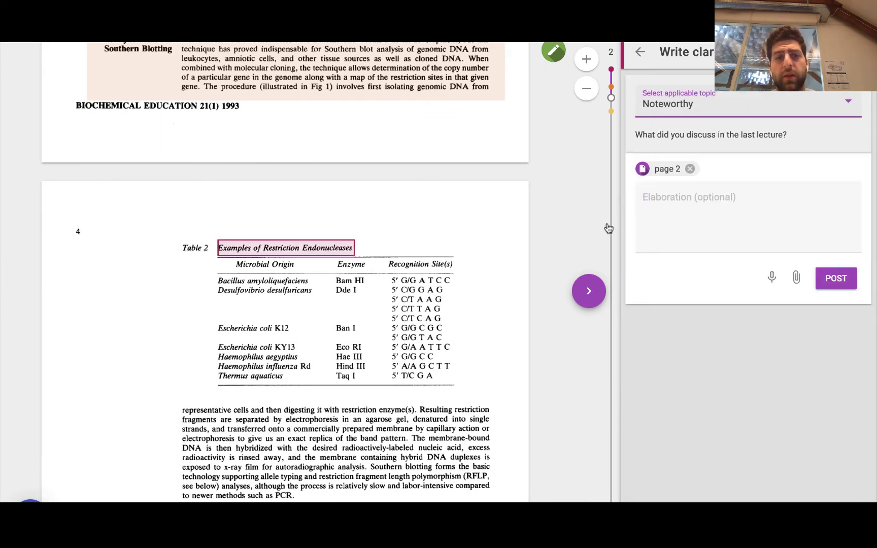
pyautogui.click(689, 101)
pyautogui.click(673, 157)
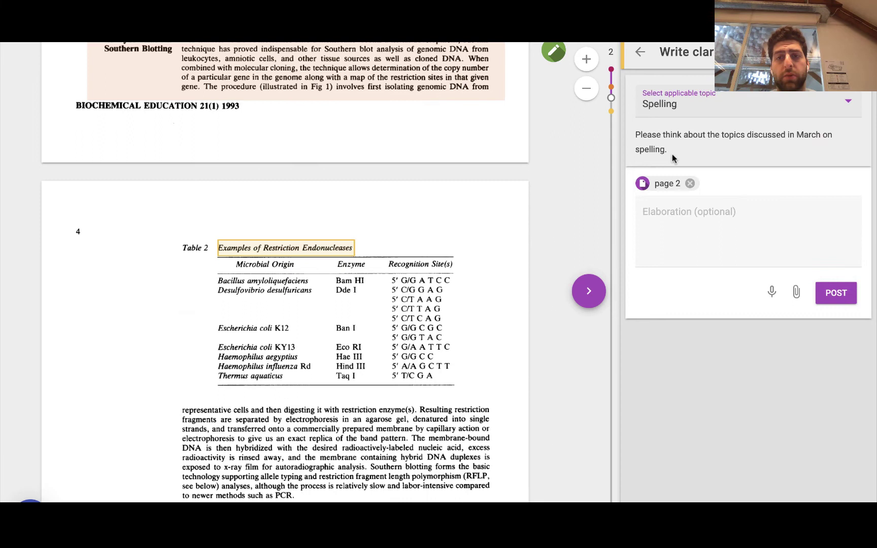
# Step: Post 'Spelling in table 2 doesnt make sense based on marchs discussion' and return to the topics overview
pyautogui.click(676, 213)
pyautogui.write('Spe')
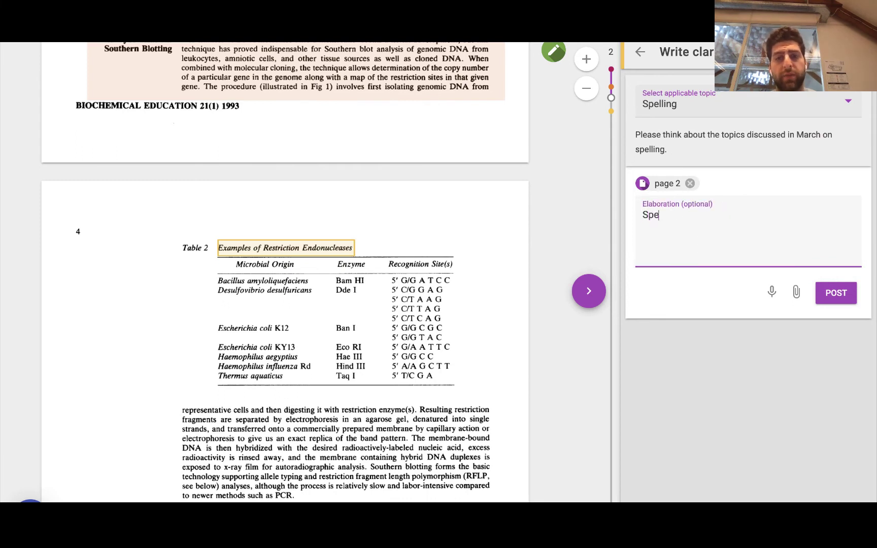
pyautogui.write('lling in tabl')
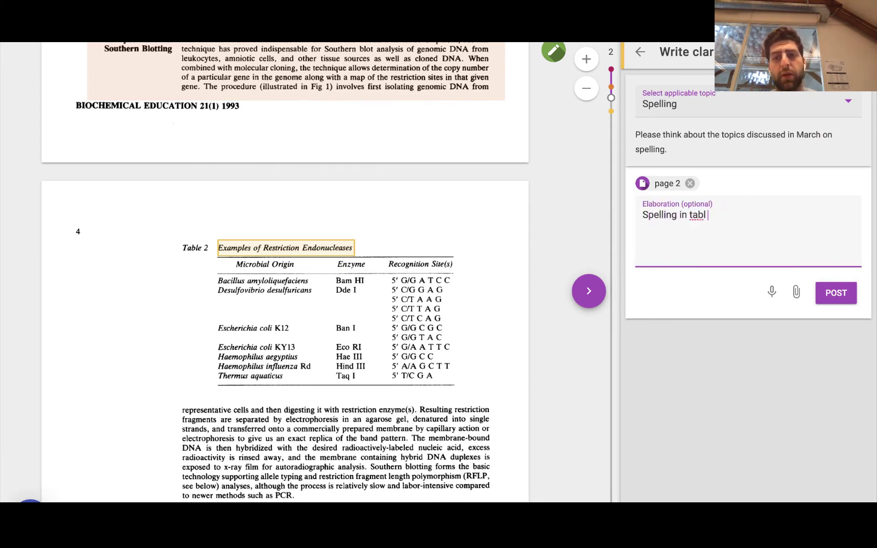
pyautogui.write('e 2 do')
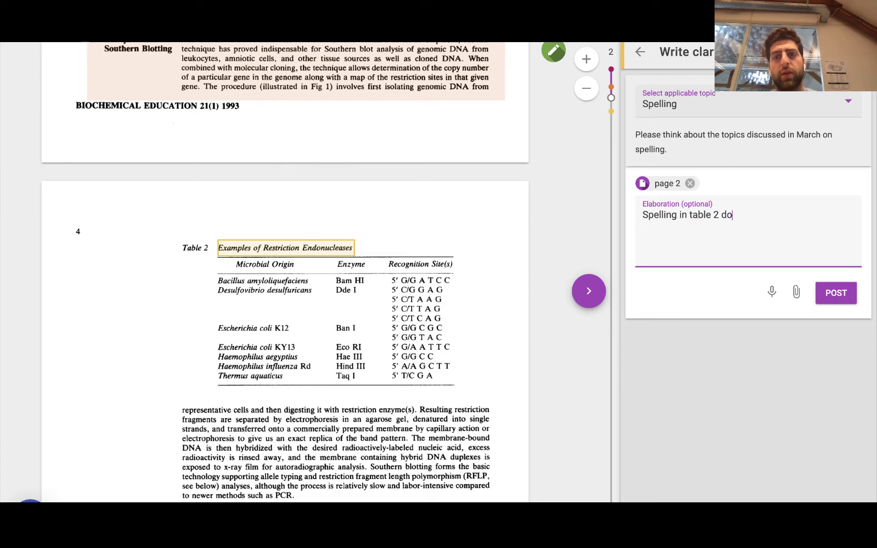
pyautogui.write('esnt make sense base')
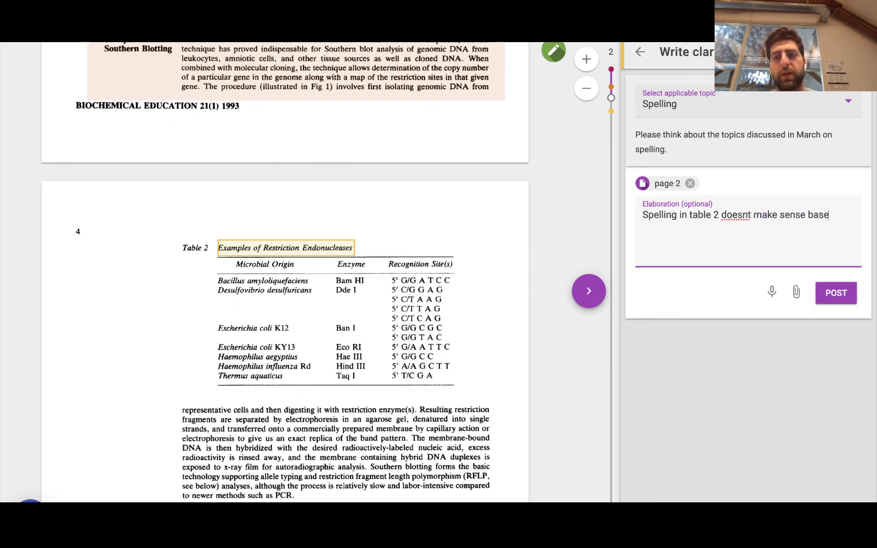
pyautogui.write('d on marchs discussion')
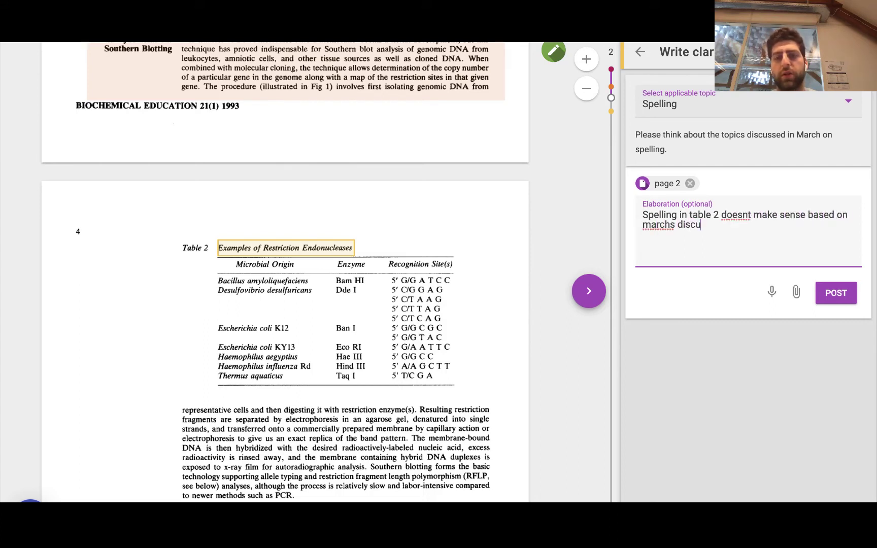
pyautogui.click(843, 290)
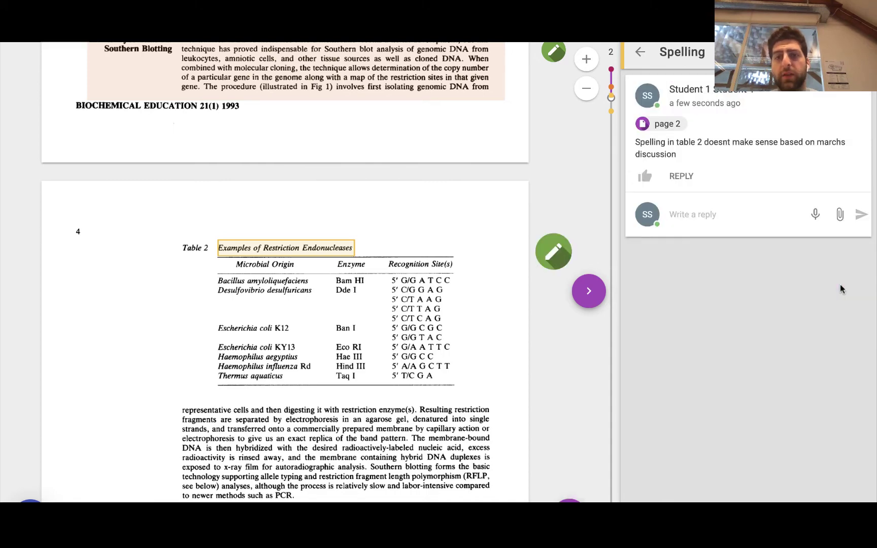
pyautogui.scroll(-3, 469, 256)
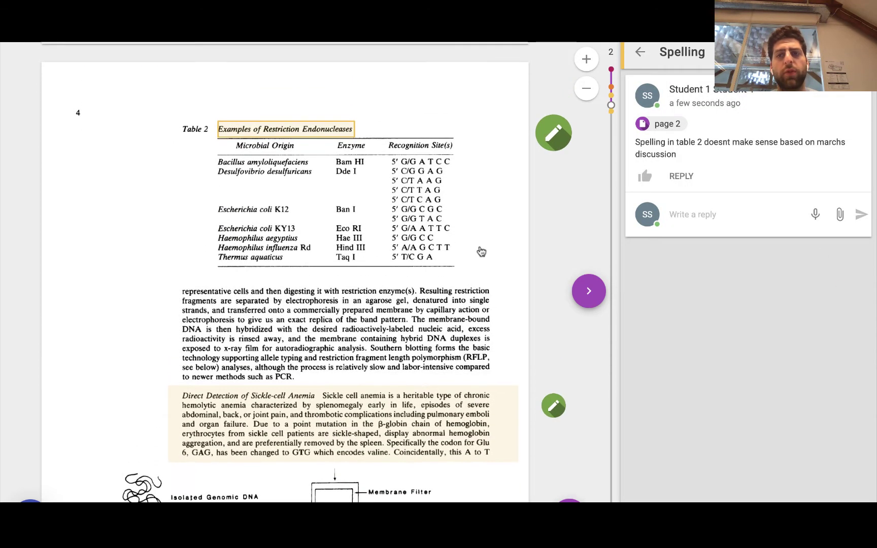
pyautogui.click(641, 52)
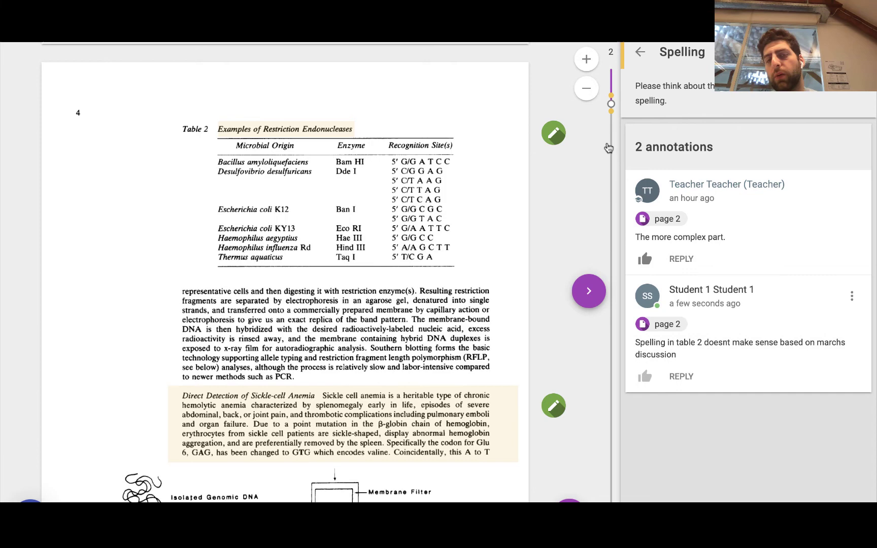
pyautogui.scroll(-2, 450, 166)
pyautogui.scroll(3, 450, 167)
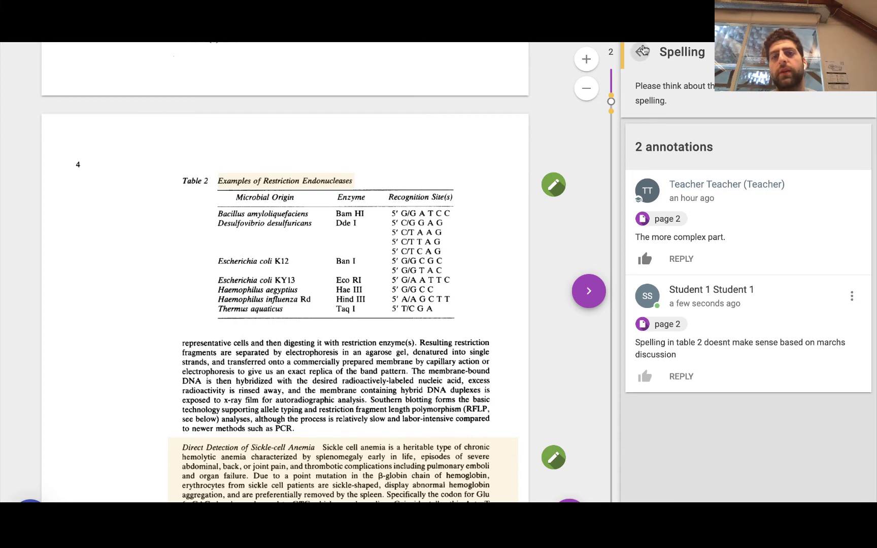
pyautogui.click(642, 51)
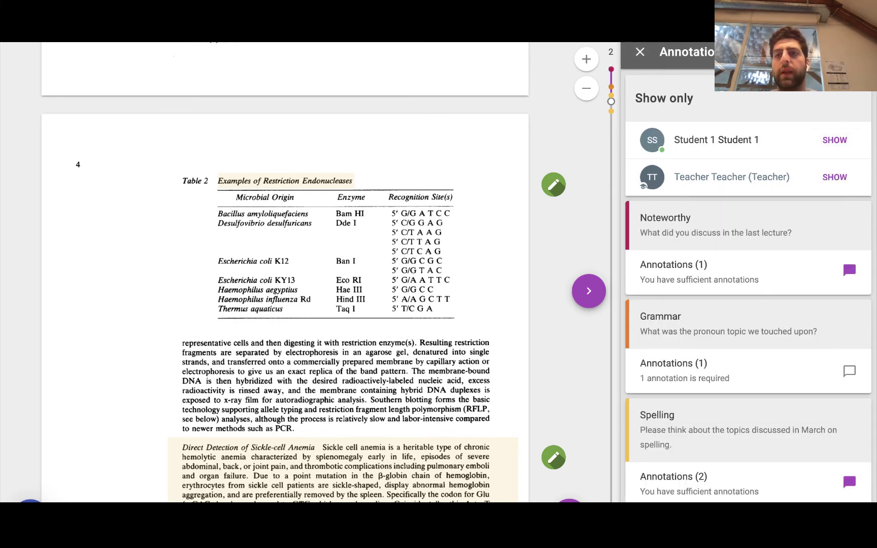
# Step: Close the document and look over the locked Reflect on the document and Grading sections
pyautogui.click(640, 51)
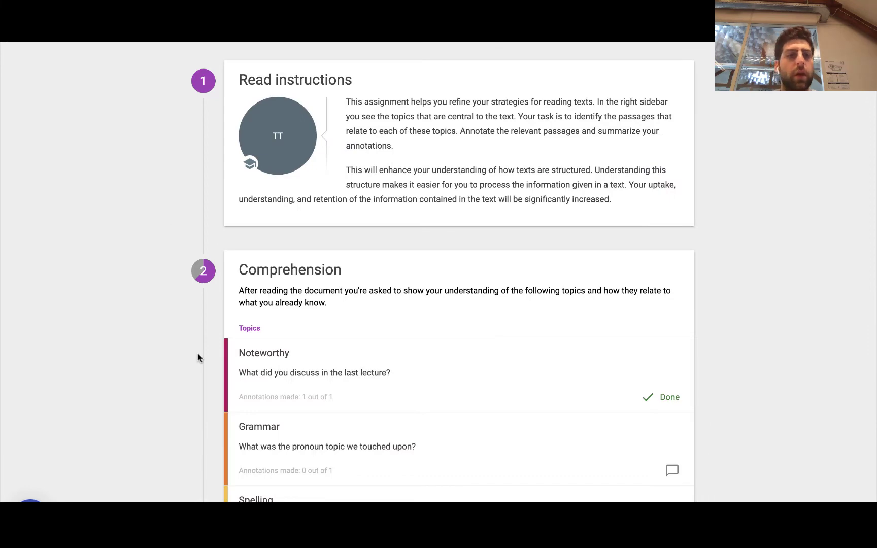
pyautogui.scroll(-4, 198, 358)
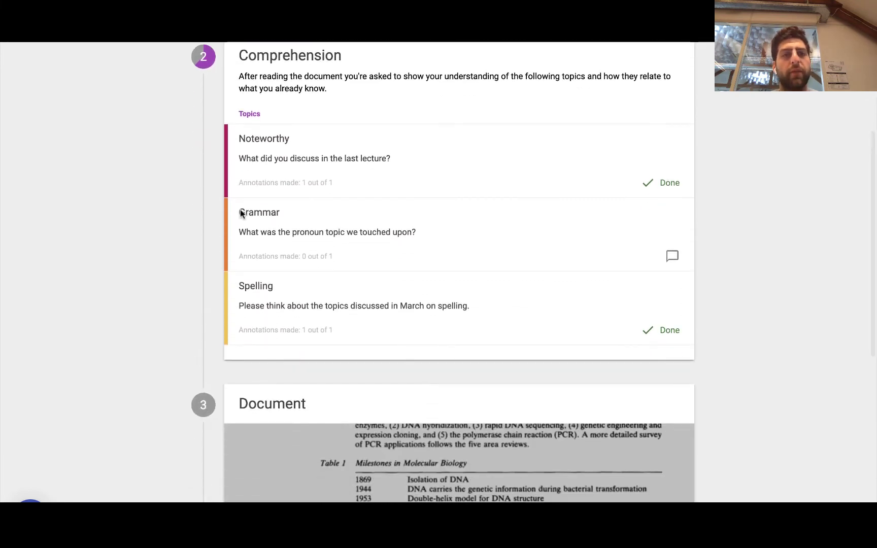
pyautogui.scroll(-8, 216, 450)
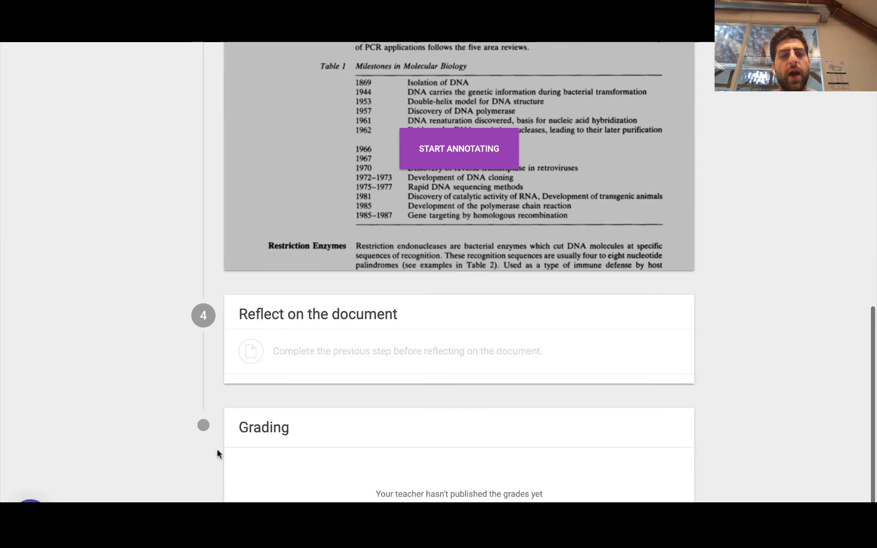
pyautogui.scroll(-1, 217, 449)
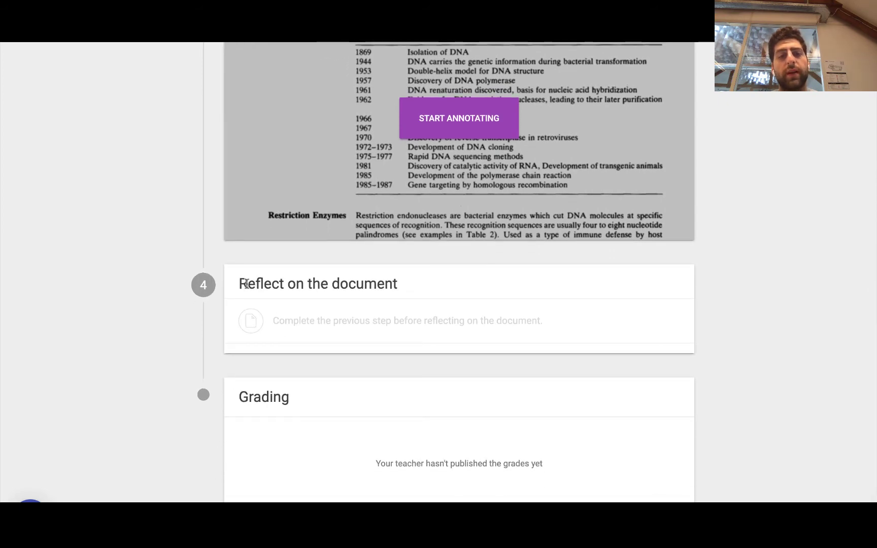
pyautogui.moveTo(247, 283); pyautogui.dragTo(384, 340)
pyautogui.click(327, 378)
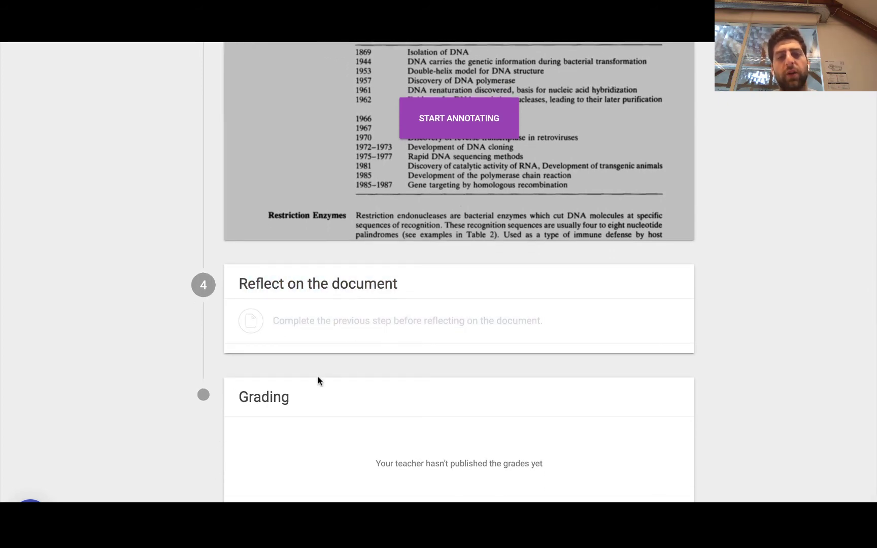
pyautogui.moveTo(319, 380); pyautogui.dragTo(406, 431)
pyautogui.click(110, 284)
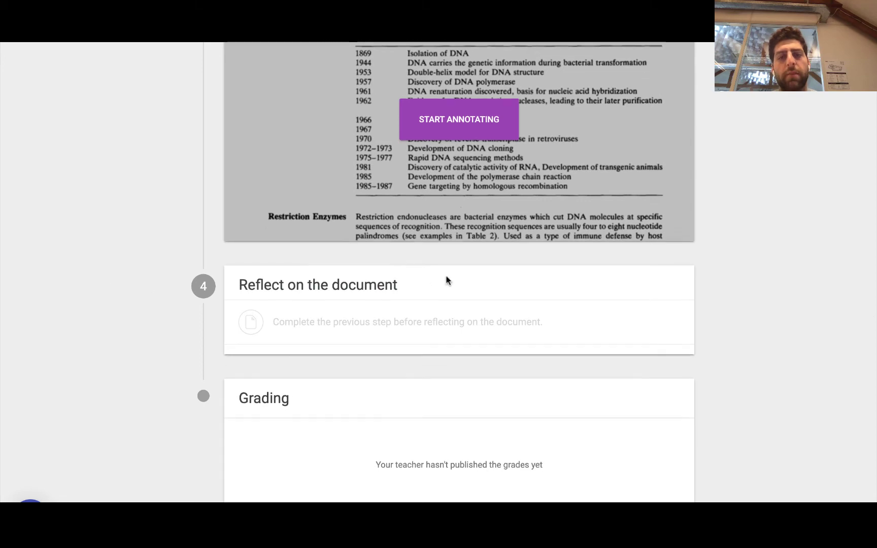
pyautogui.scroll(1, 442, 278)
# Step: Select the DNA Sequencing paragraph on page 4 and tag it with the Grammar topic
pyautogui.click(445, 131)
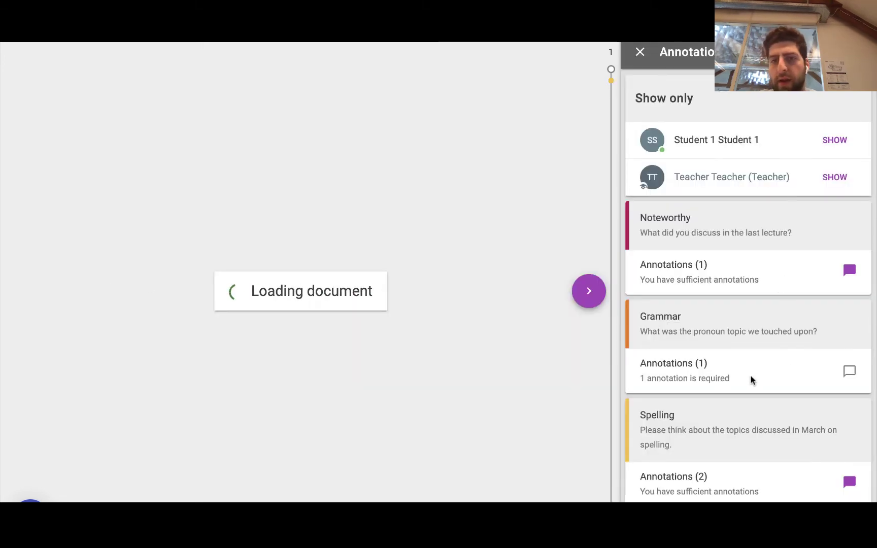
pyautogui.scroll(-4, 352, 364)
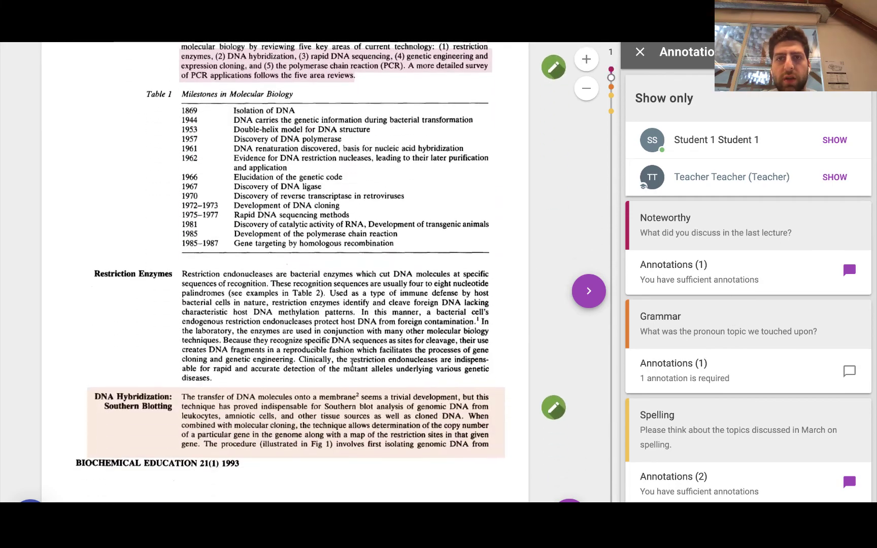
pyautogui.scroll(-15, 352, 364)
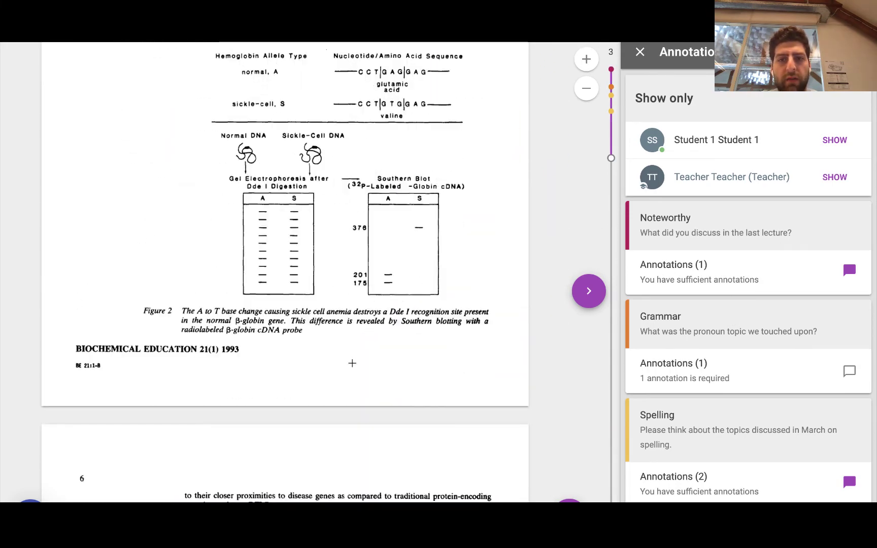
pyautogui.scroll(-7, 185, 350)
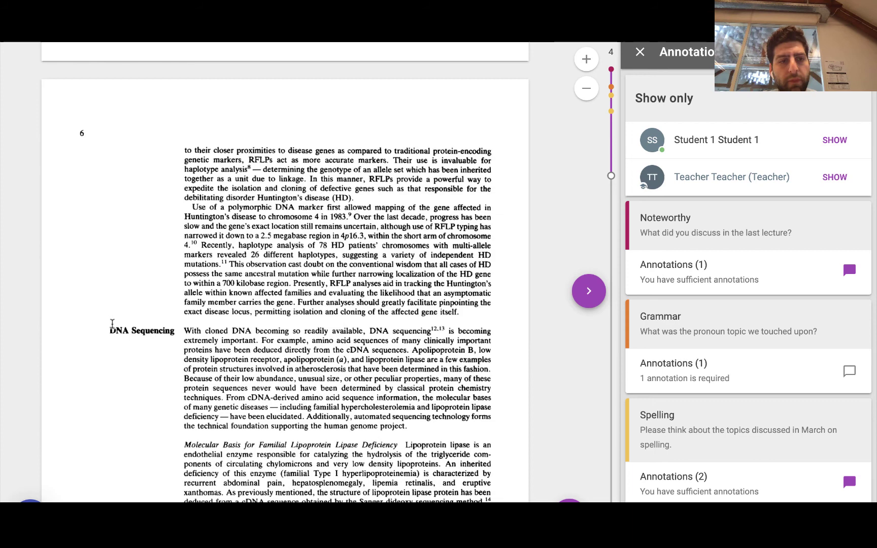
pyautogui.moveTo(112, 324); pyautogui.dragTo(409, 428)
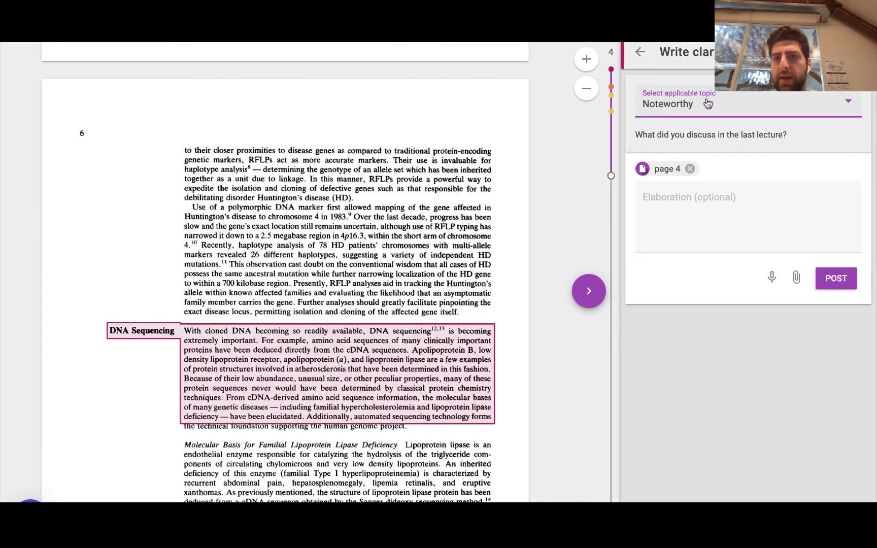
pyautogui.click(708, 104)
pyautogui.click(666, 139)
# Step: Post the note '123' and go back to the Grammar annotations list
pyautogui.click(669, 203)
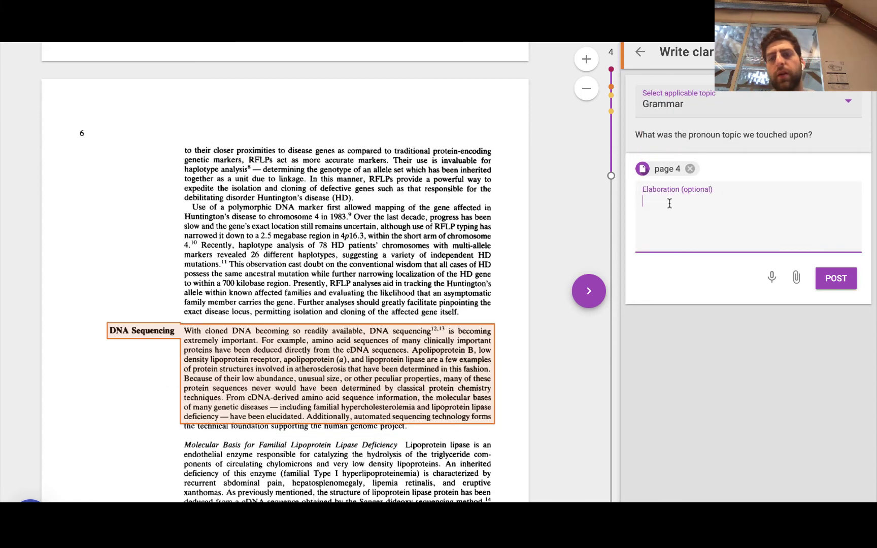
pyautogui.write('123')
pyautogui.click(833, 282)
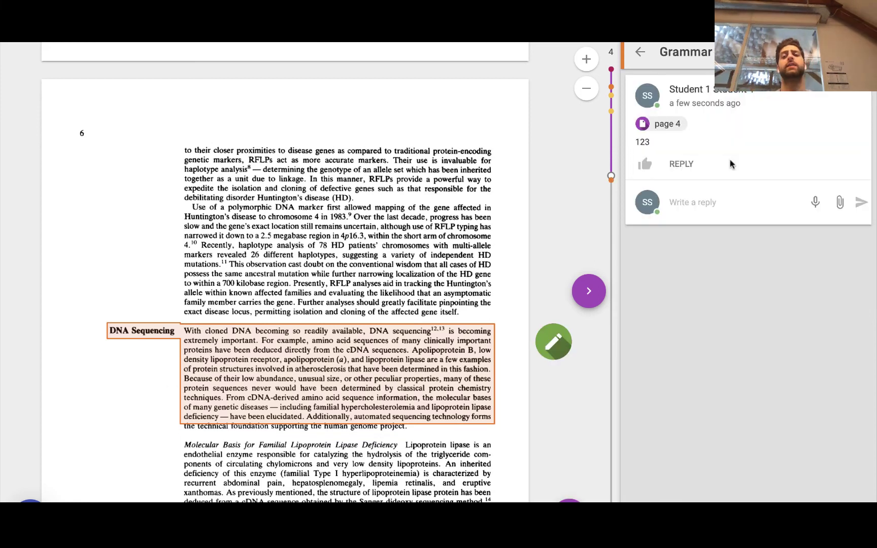
pyautogui.click(640, 60)
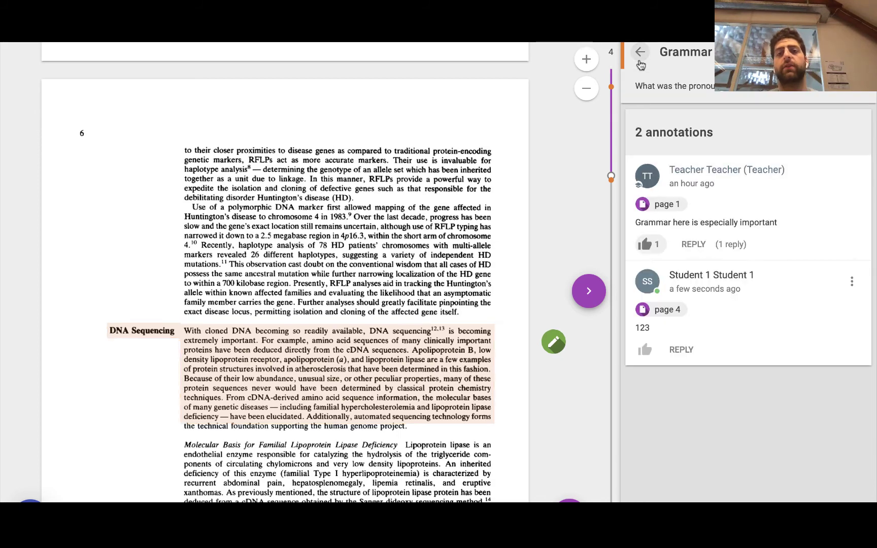
# Step: Write 'I have comprehended ABC' in the What I learned field and submit the reflection
pyautogui.hotkey('alt', 'Left')
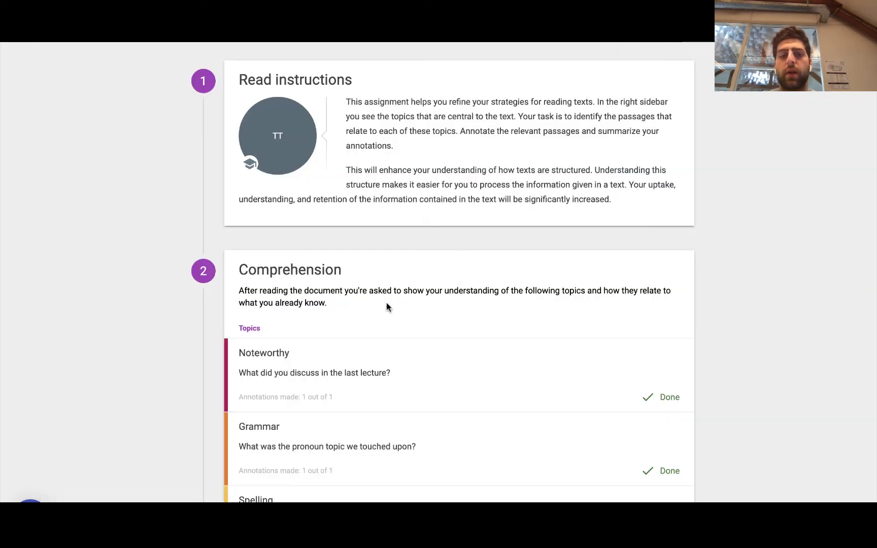
pyautogui.scroll(-15, 387, 302)
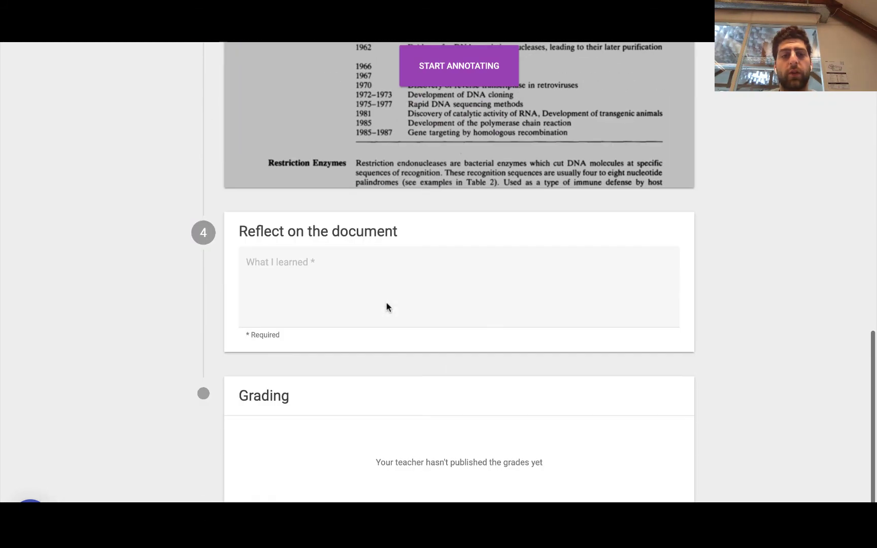
pyautogui.click(302, 276)
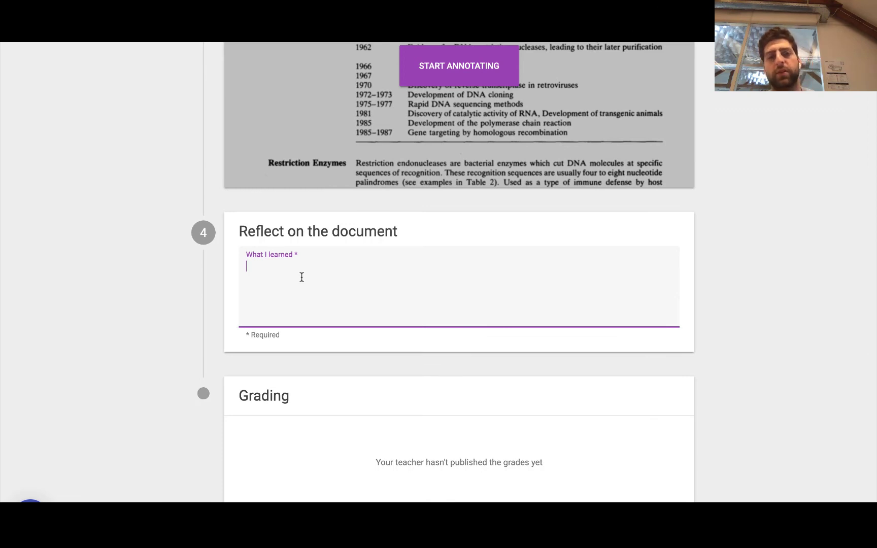
pyautogui.write('I have comprehended')
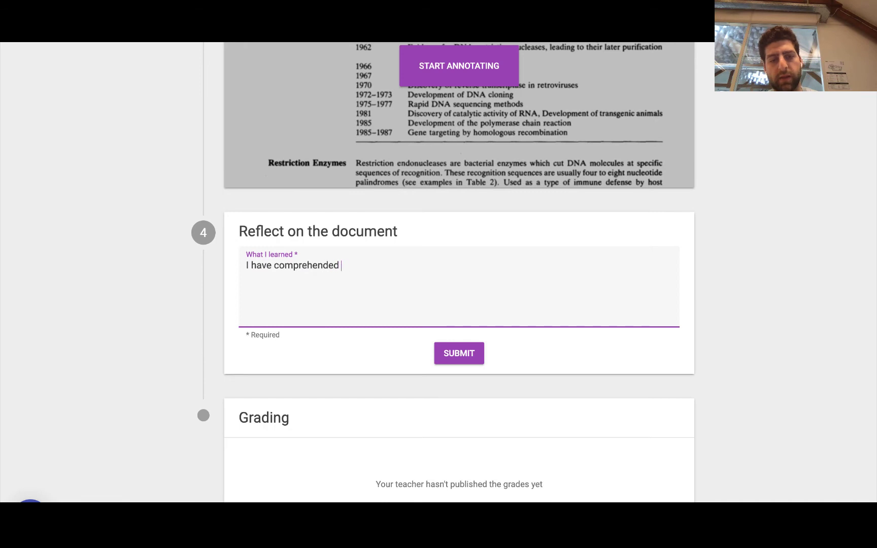
pyautogui.write(' ABC now.')
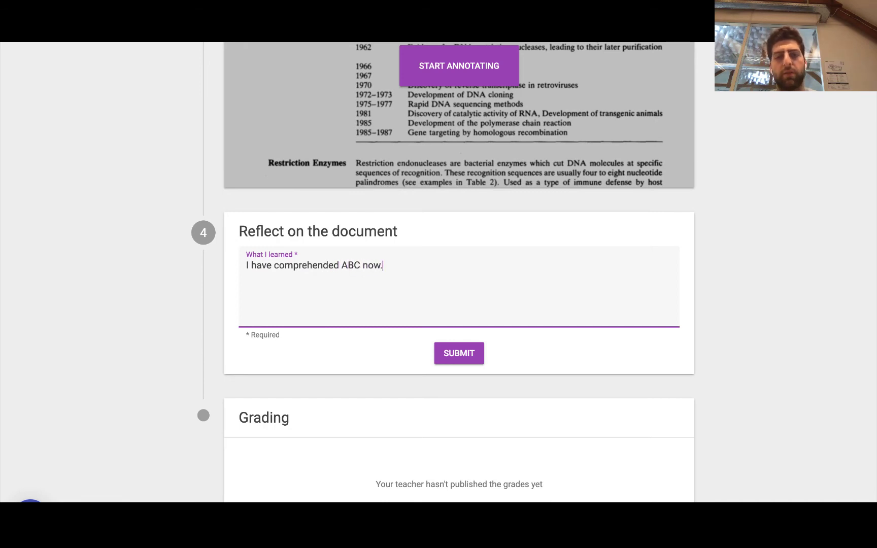
pyautogui.click(451, 354)
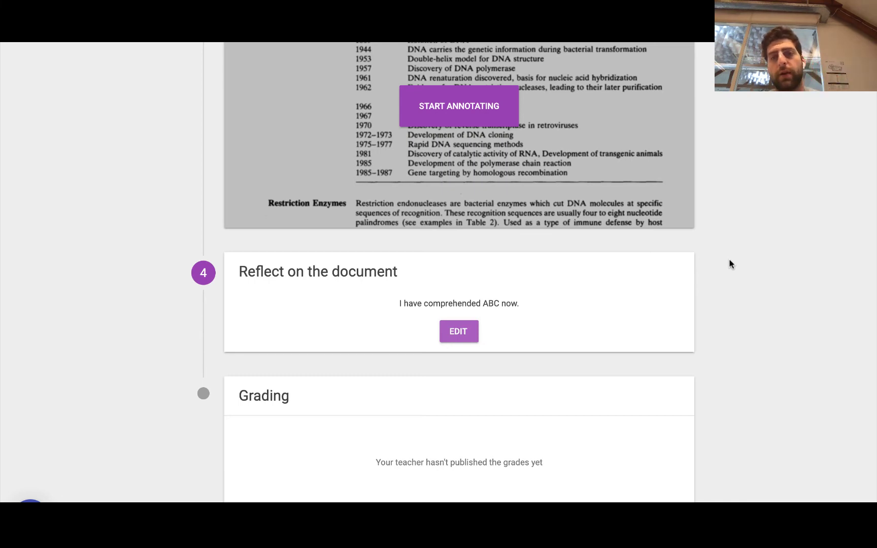
pyautogui.press('super+r')
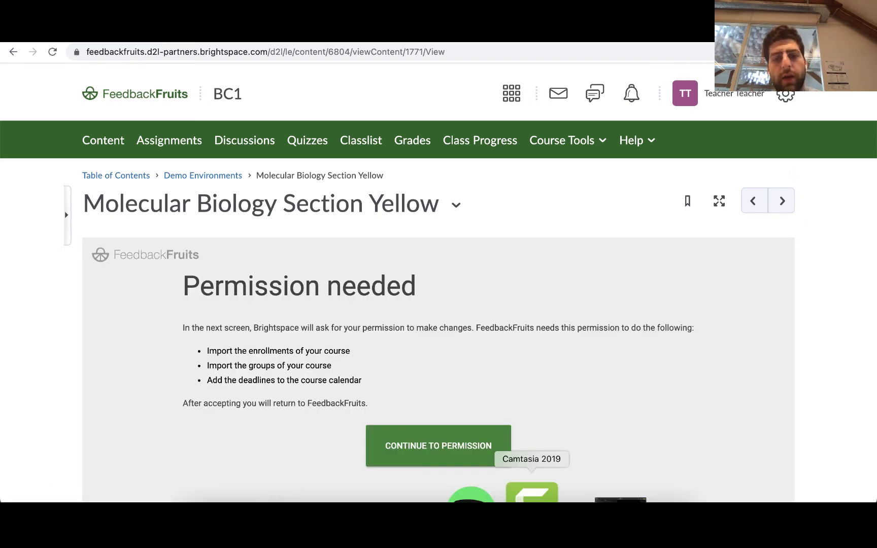
# Step: Grant FeedbackFruits course permission and show the activity full screen
pyautogui.click(427, 451)
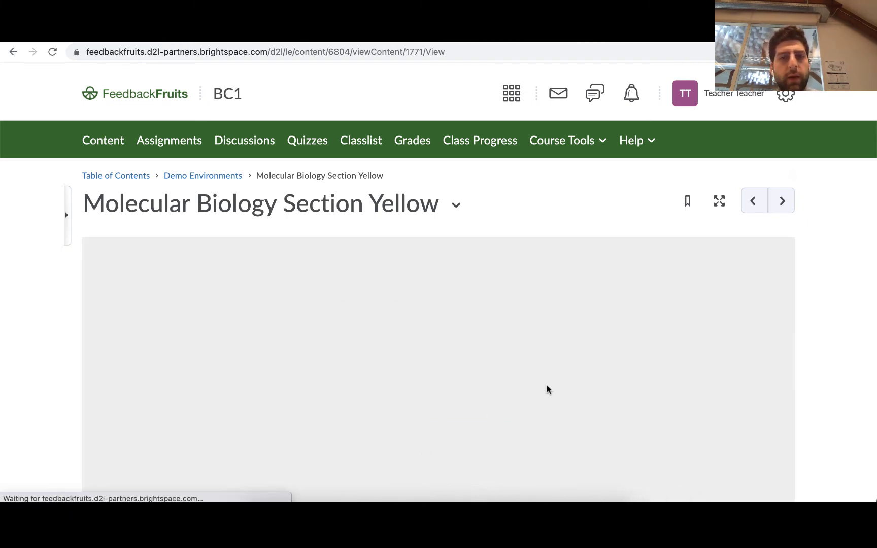
pyautogui.scroll(-3, 824, 314)
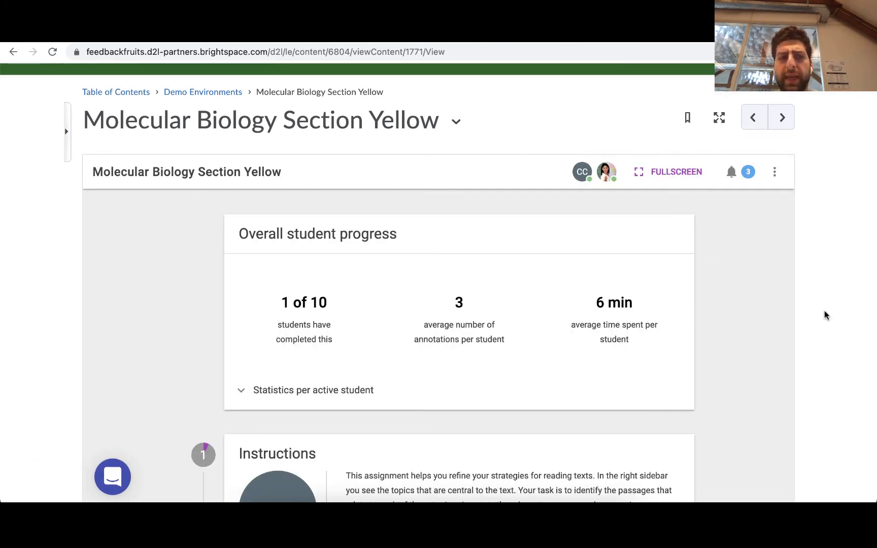
pyautogui.click(641, 173)
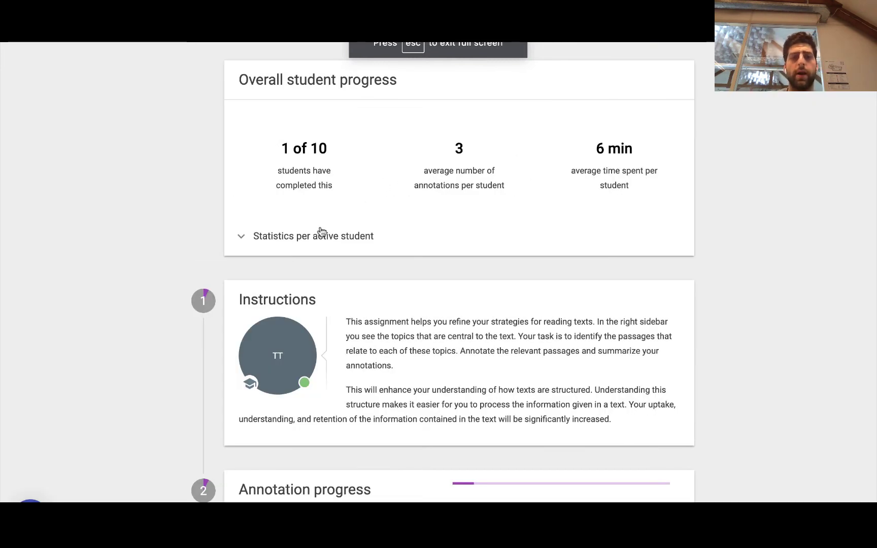
# Step: Expand and browse the 'Statistics per active student' table, then collapse it
pyautogui.click(322, 234)
pyautogui.scroll(-2, 435, 278)
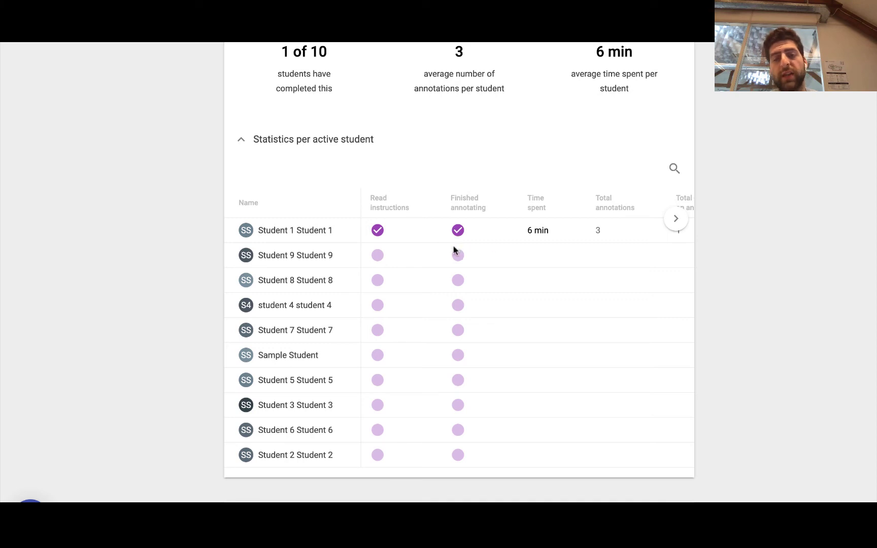
pyautogui.hscroll(5, 535, 236)
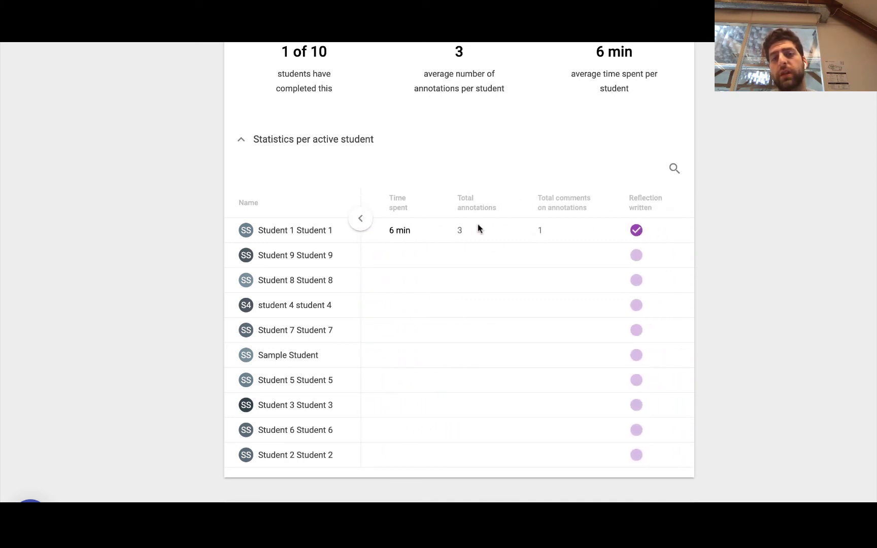
pyautogui.click(297, 136)
pyautogui.scroll(-2, 487, 241)
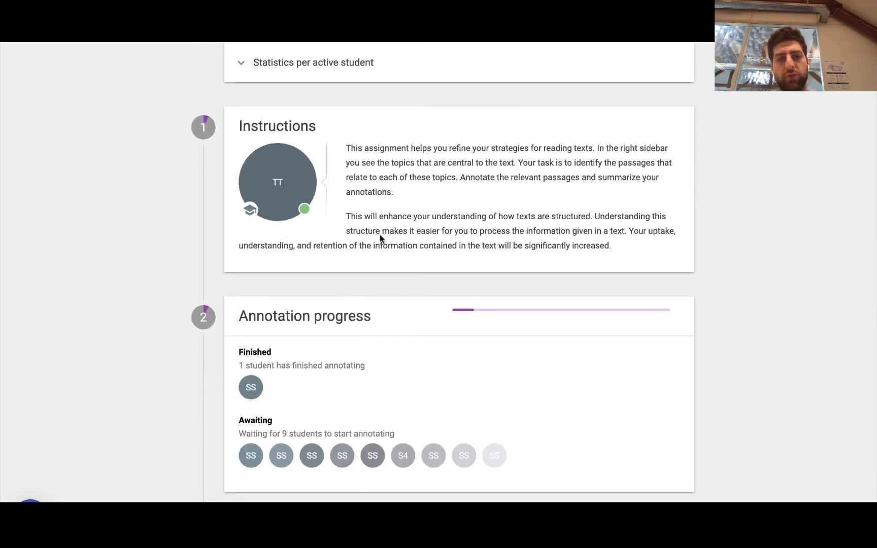
# Step: Publish the grades from the Grading card, giving the finished student 100% and the others 0%
pyautogui.scroll(-2, 427, 257)
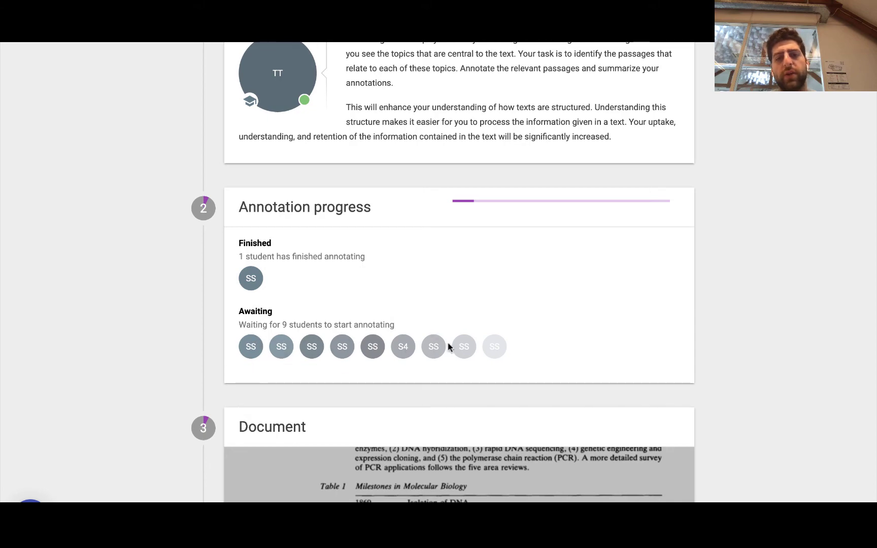
pyautogui.scroll(-7, 800, 300)
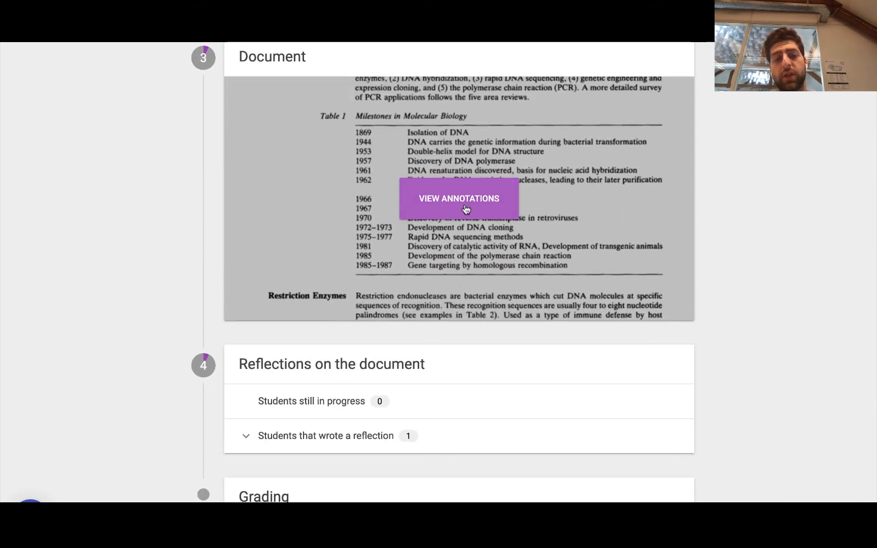
pyautogui.scroll(-6, 466, 208)
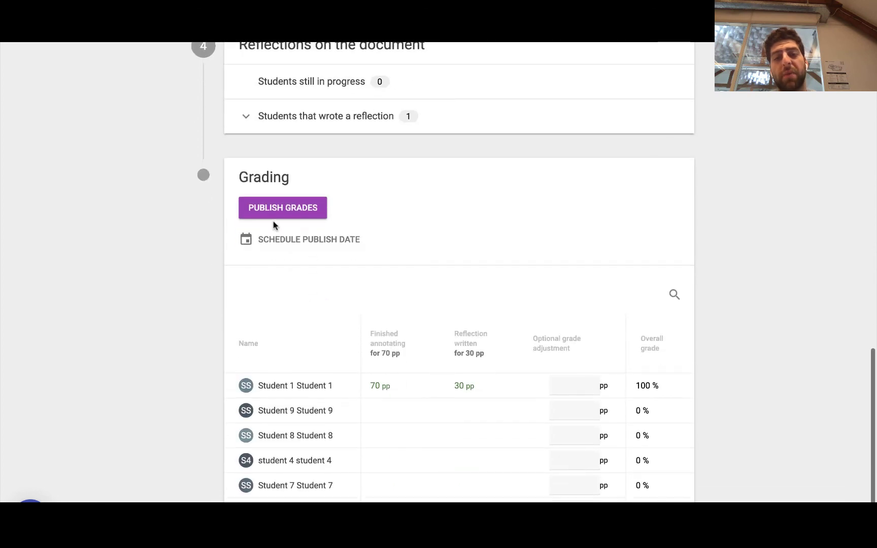
pyautogui.scroll(-1, 503, 359)
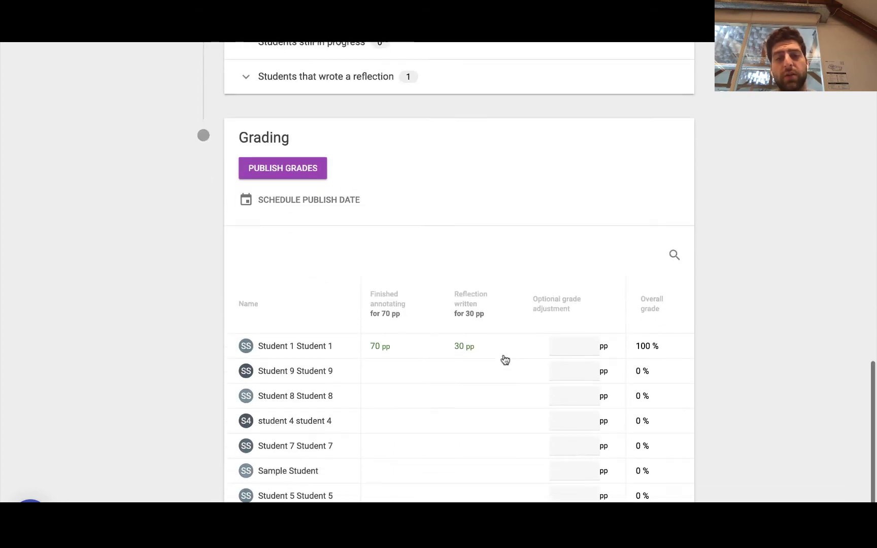
pyautogui.click(270, 162)
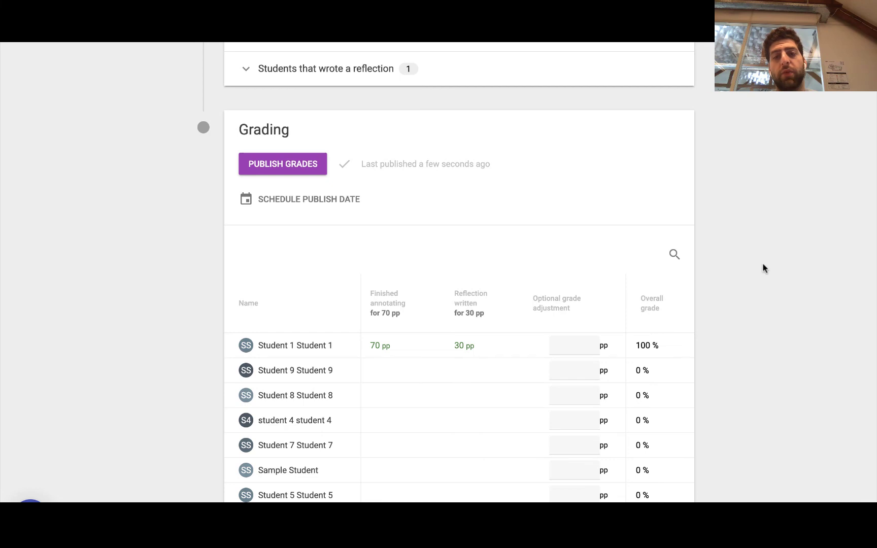
pyautogui.scroll(5, 763, 268)
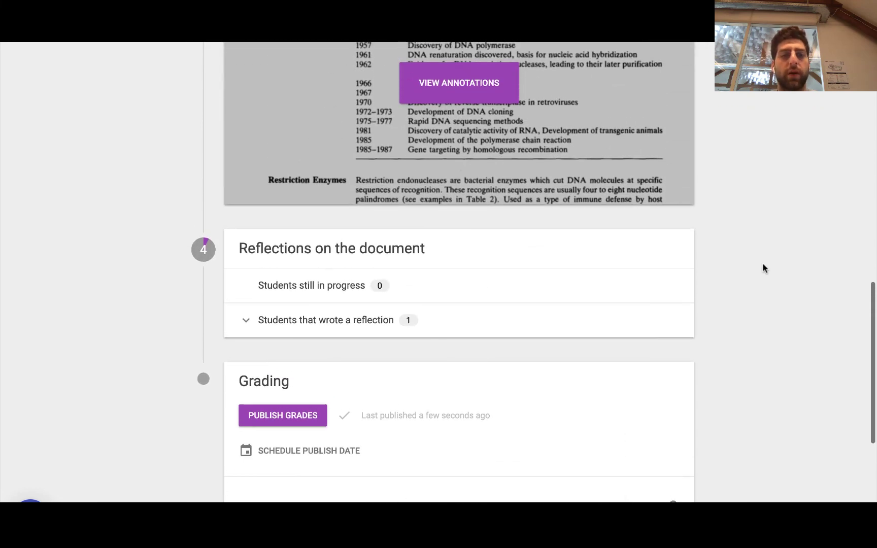
# Step: Open the single reflection under 'Students that wrote a reflection', close it and scroll back to the top
pyautogui.click(274, 324)
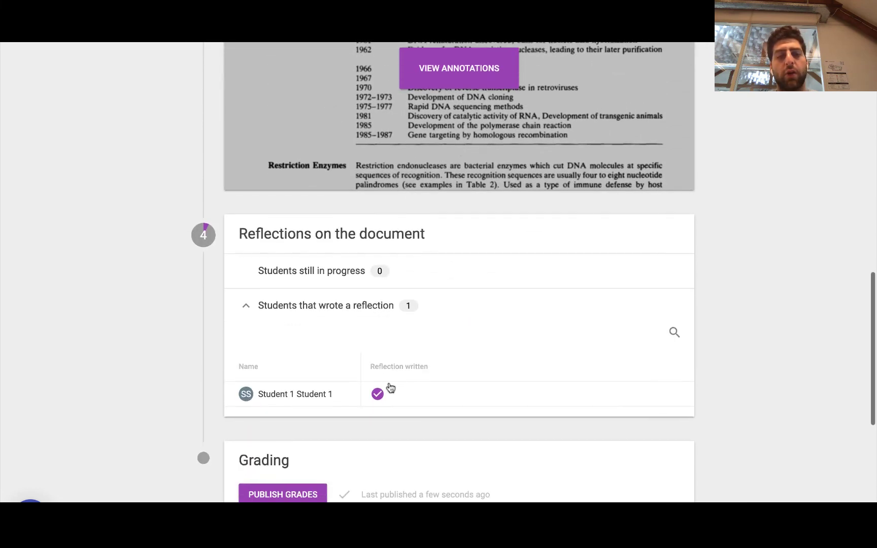
pyautogui.click(379, 394)
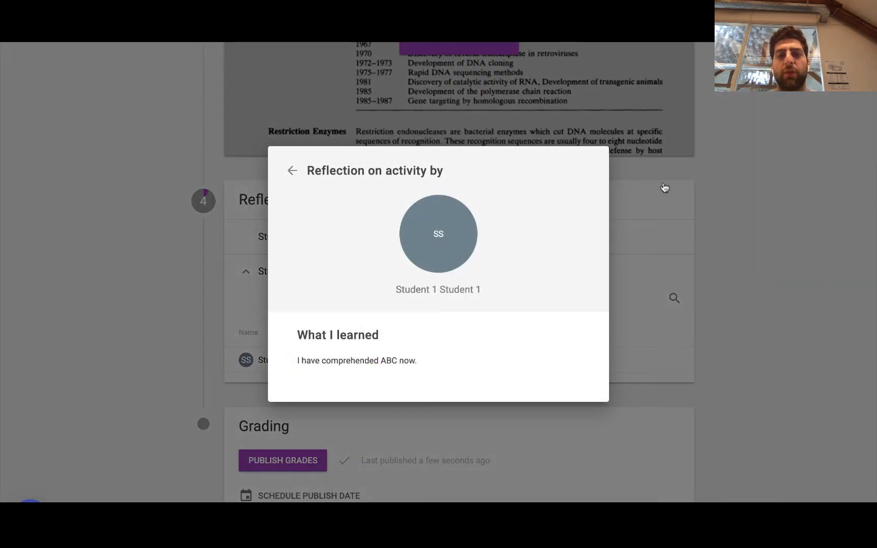
pyautogui.click(784, 195)
pyautogui.scroll(15, 785, 195)
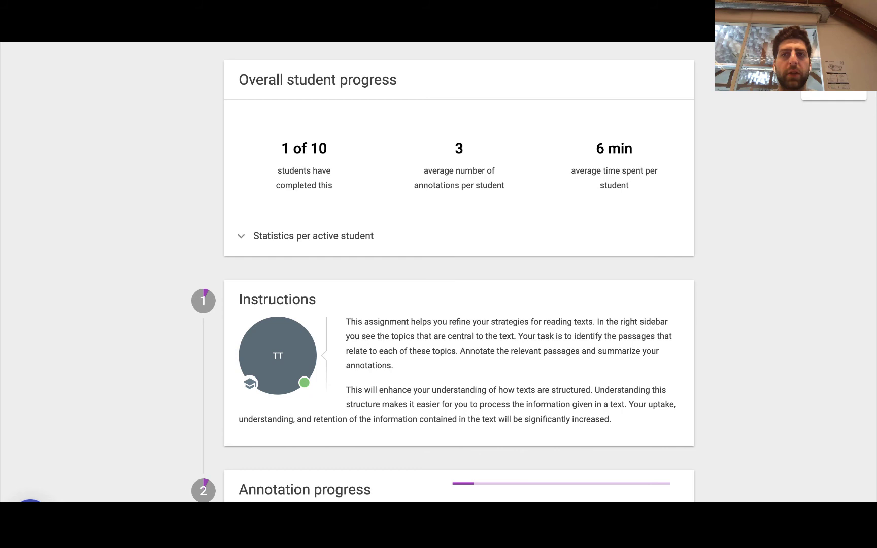
pyautogui.scroll(-2, 775, 255)
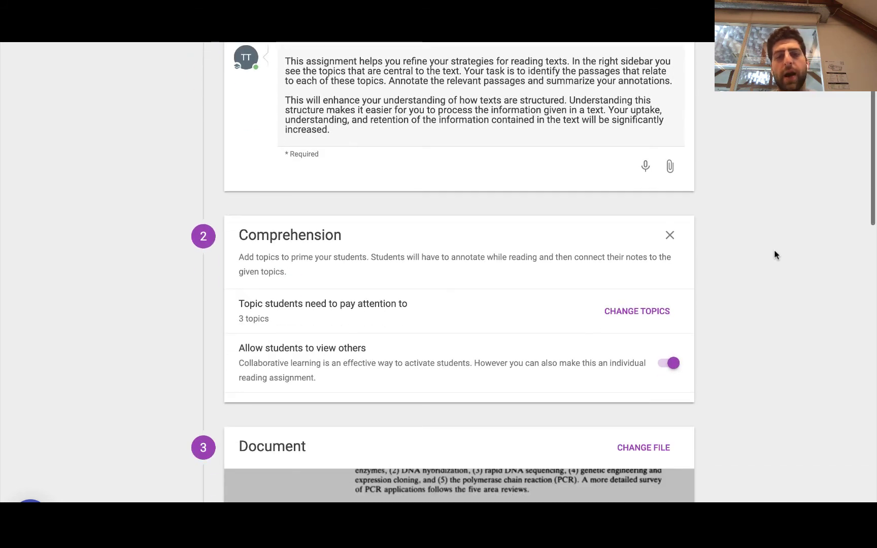
pyautogui.click(436, 129)
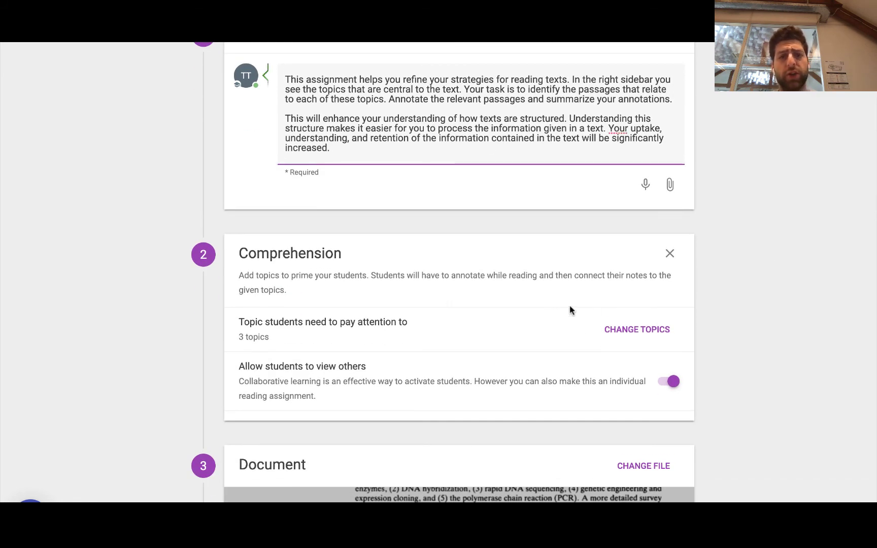
pyautogui.scroll(-1, 599, 311)
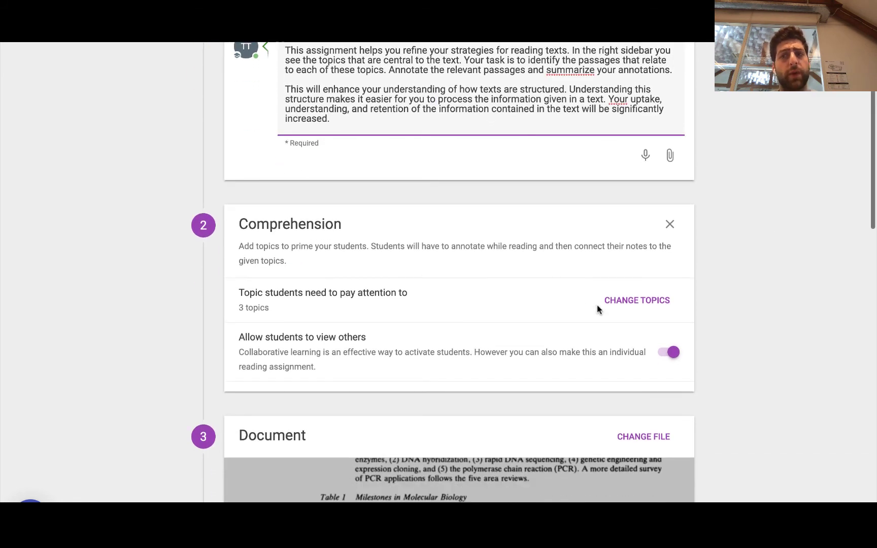
pyautogui.click(641, 300)
pyautogui.scroll(-1, 396, 335)
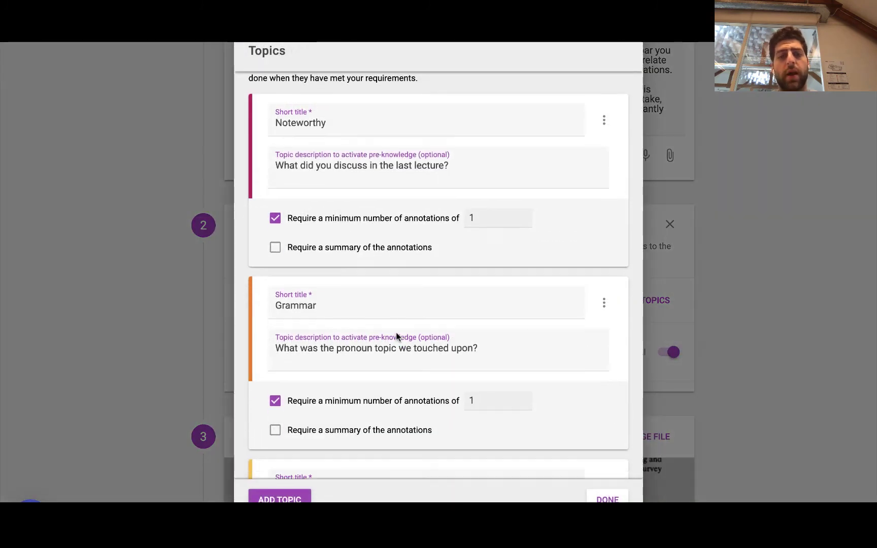
pyautogui.scroll(-3, 396, 335)
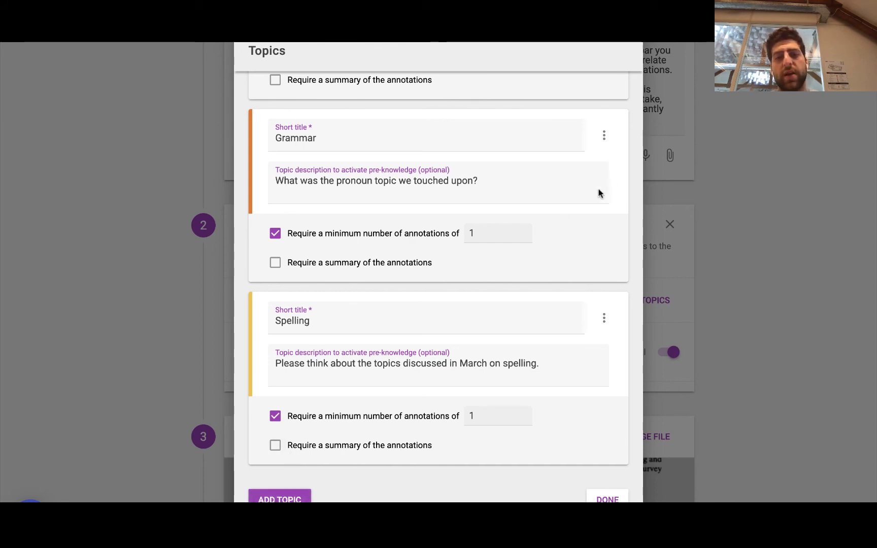
pyautogui.scroll(3, 611, 204)
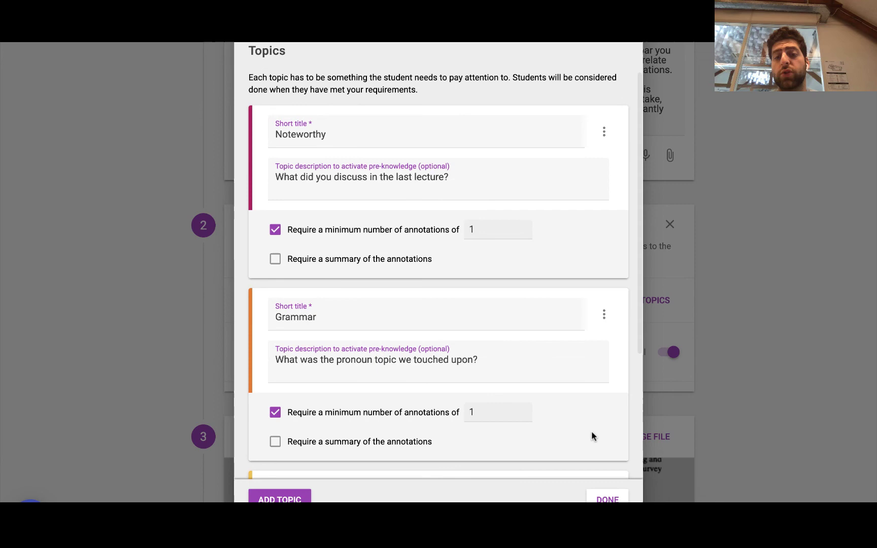
pyautogui.scroll(-3, 591, 435)
pyautogui.click(607, 499)
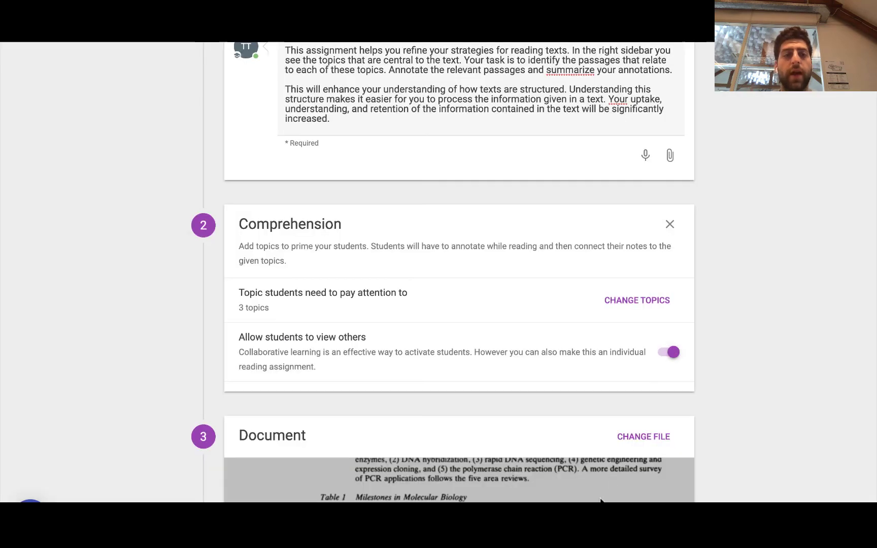
# Step: Expand Document Settings to review the material download options
pyautogui.scroll(-3, 784, 392)
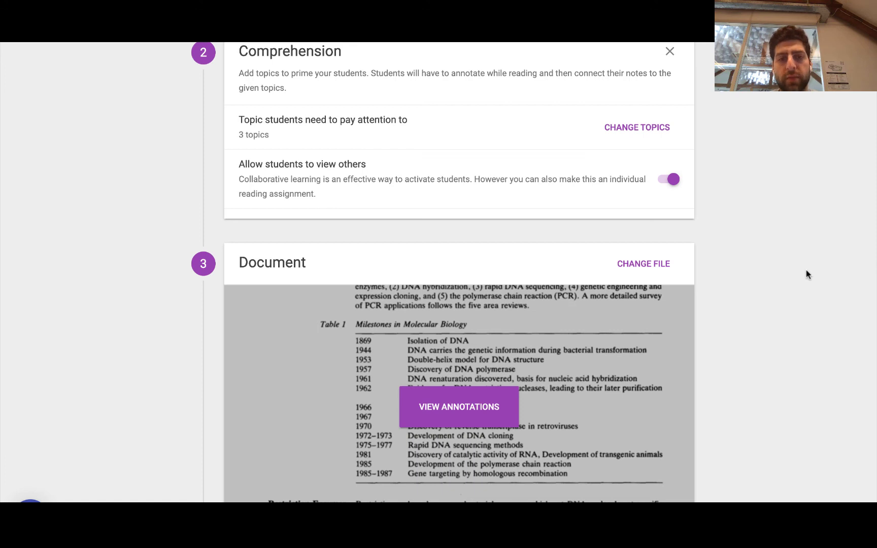
pyautogui.scroll(-2, 840, 270)
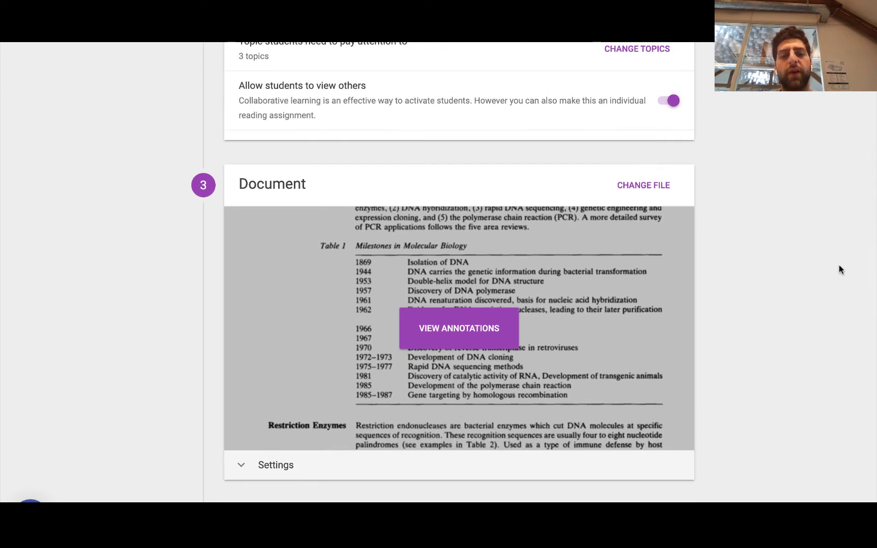
pyautogui.scroll(-3, 841, 269)
pyautogui.click(388, 304)
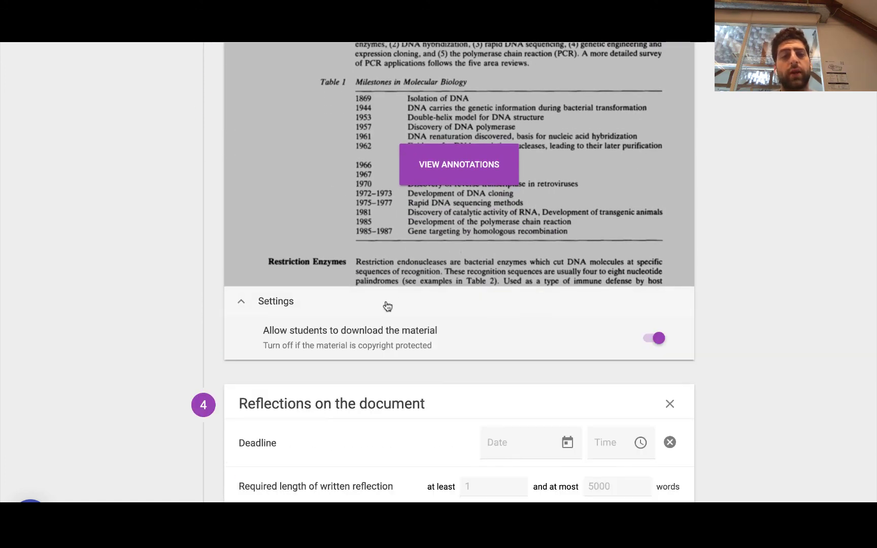
# Step: Expand Grading Settings to check the pass/fail grading options
pyautogui.scroll(-2, 423, 350)
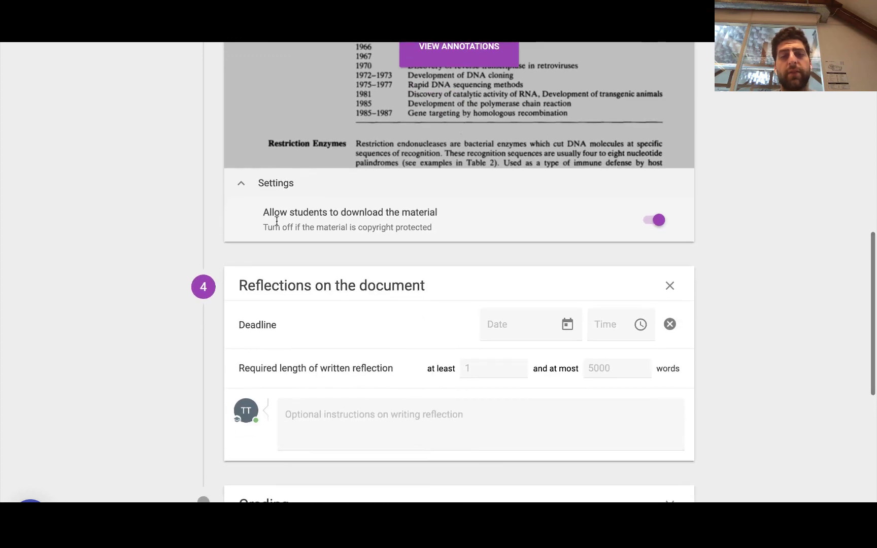
pyautogui.scroll(-3, 785, 327)
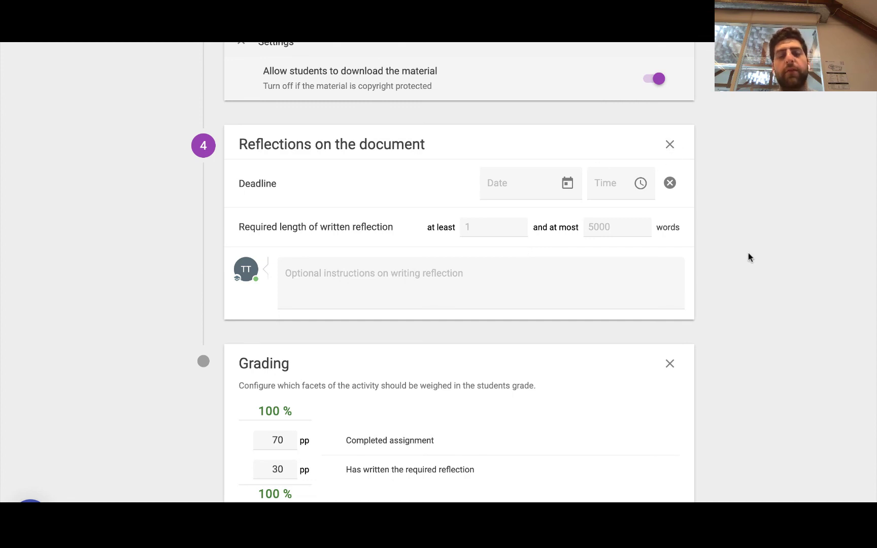
pyautogui.scroll(-1, 748, 257)
pyautogui.scroll(-2, 749, 256)
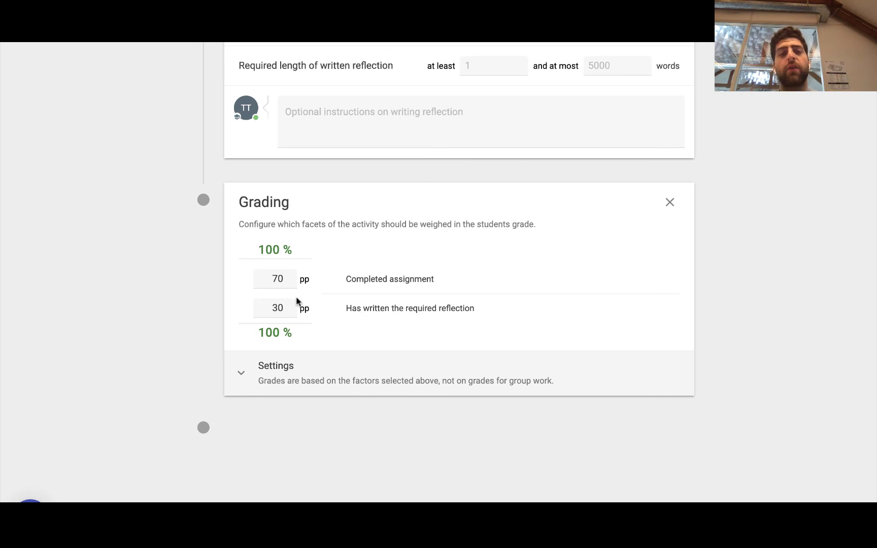
pyautogui.click(286, 373)
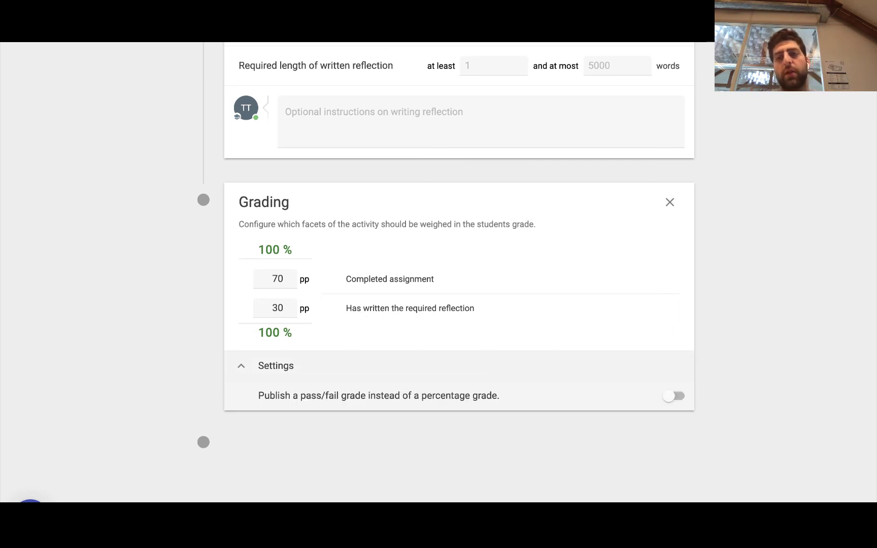
# Step: Finish editing to return to the progress overview: 1 of 10 completed, 3 annotations
pyautogui.scroll(10, 788, 121)
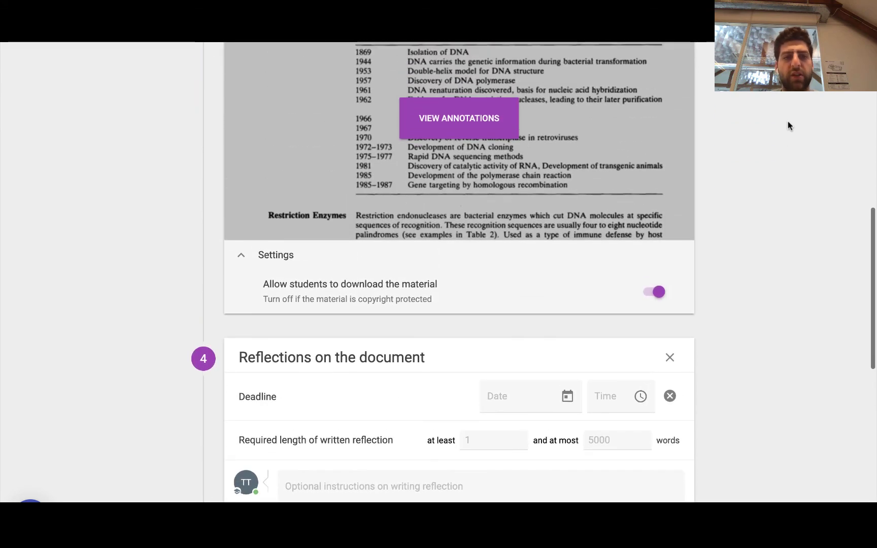
pyautogui.scroll(7, 788, 126)
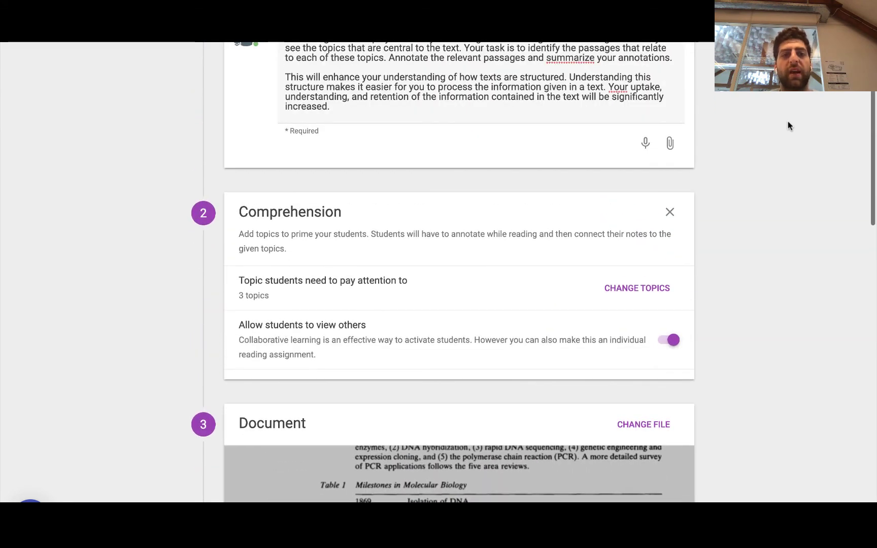
pyautogui.scroll(1, 788, 124)
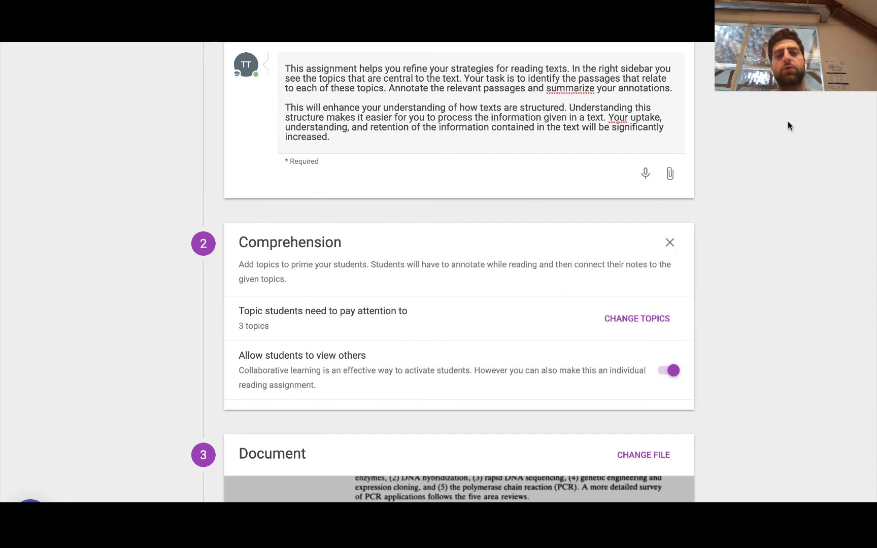
pyautogui.click(450, 296)
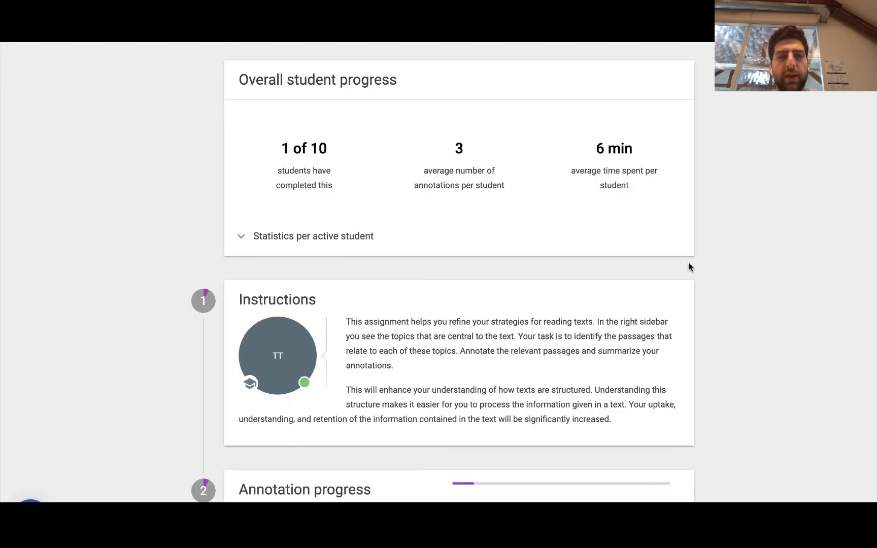
# Step: Leave fullscreen with Esc to show the Molecular Biology Section Yellow page
pyautogui.press('Escape')
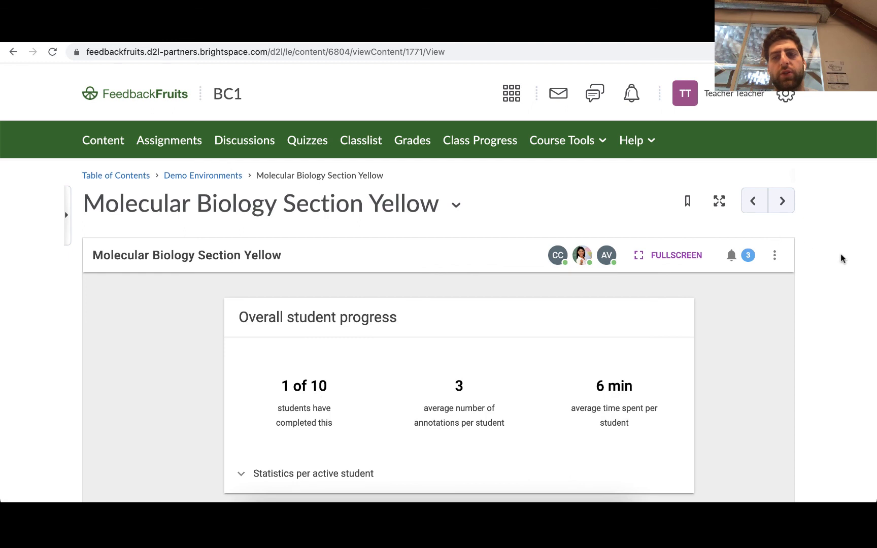